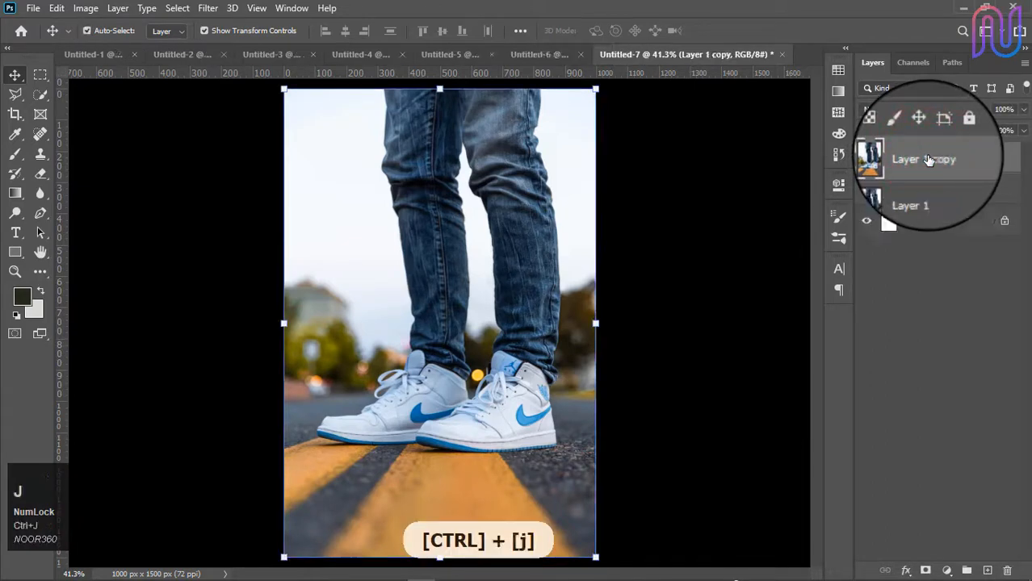
# Step: Lock and hide Layer 1, and add a Brightness/Contrast adjustment above Layer 1 copy with brightness -115 and increased contrast
pyautogui.click(920, 190)
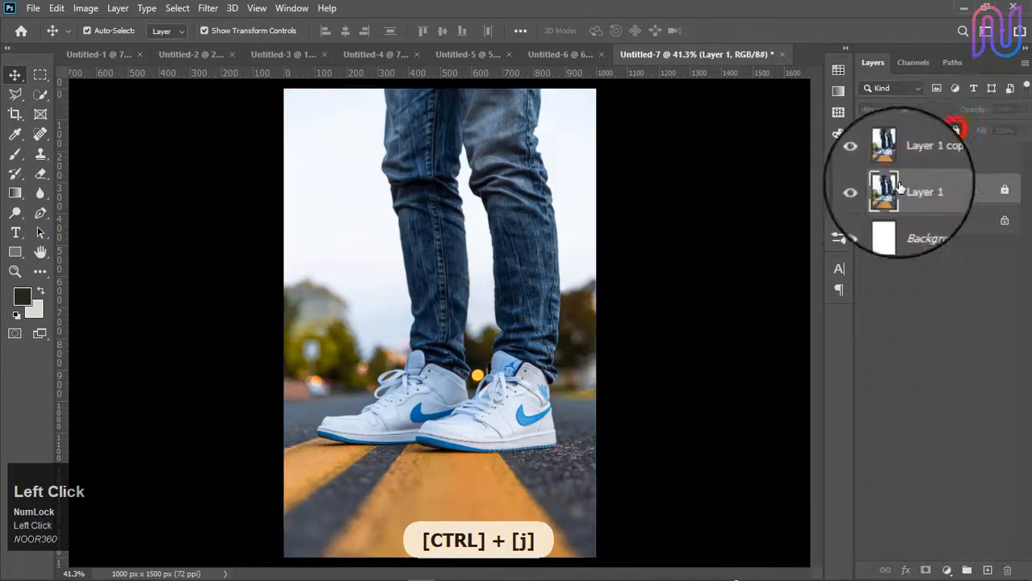
pyautogui.click(928, 162)
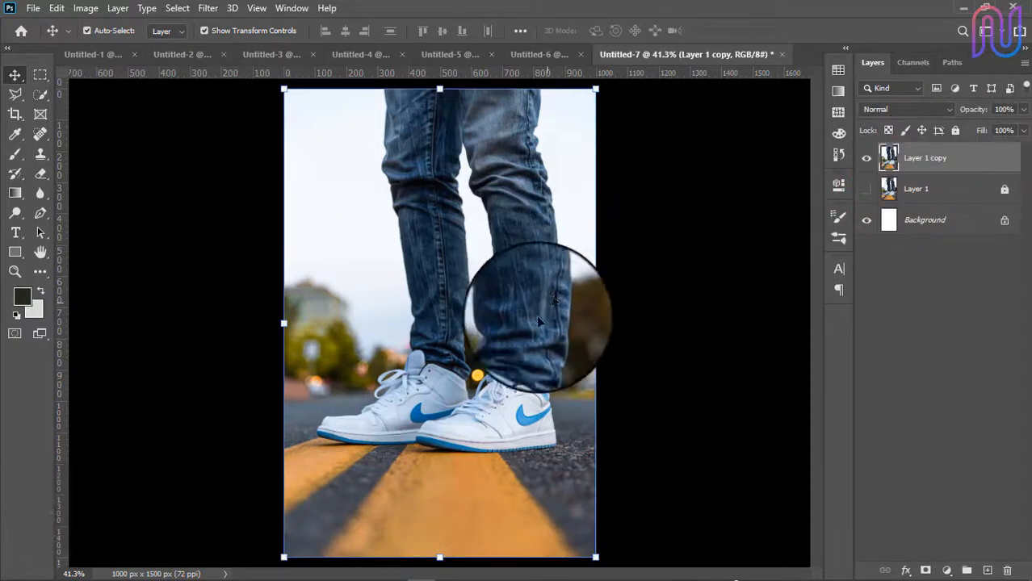
pyautogui.click(947, 572)
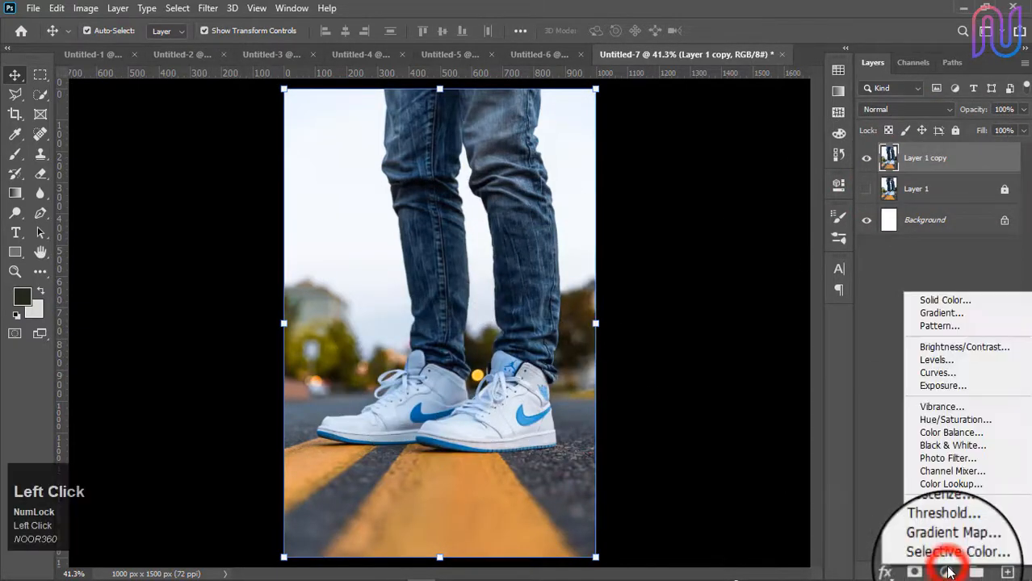
pyautogui.click(956, 352)
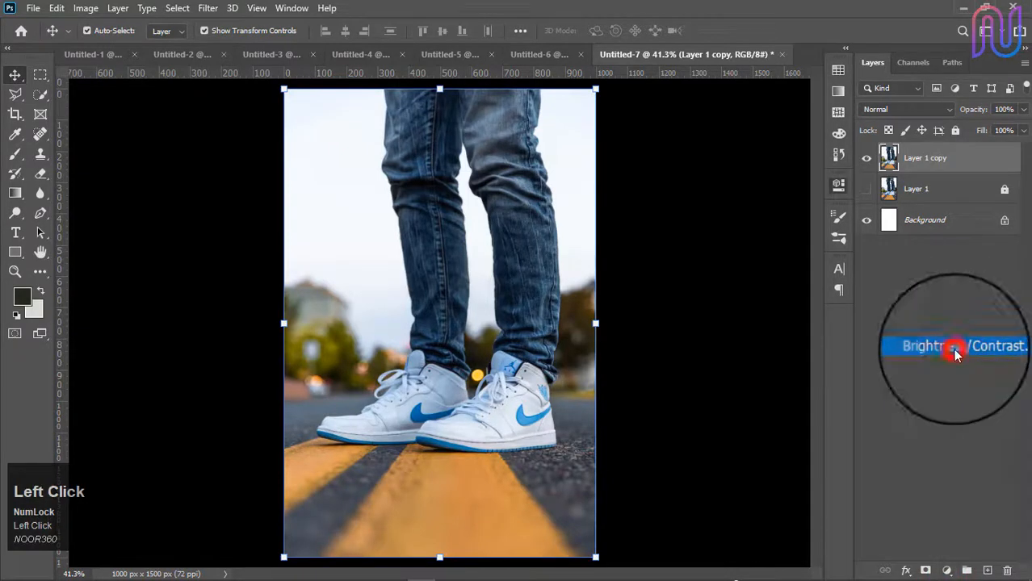
pyautogui.moveTo(713, 271); pyautogui.dragTo(639, 279)
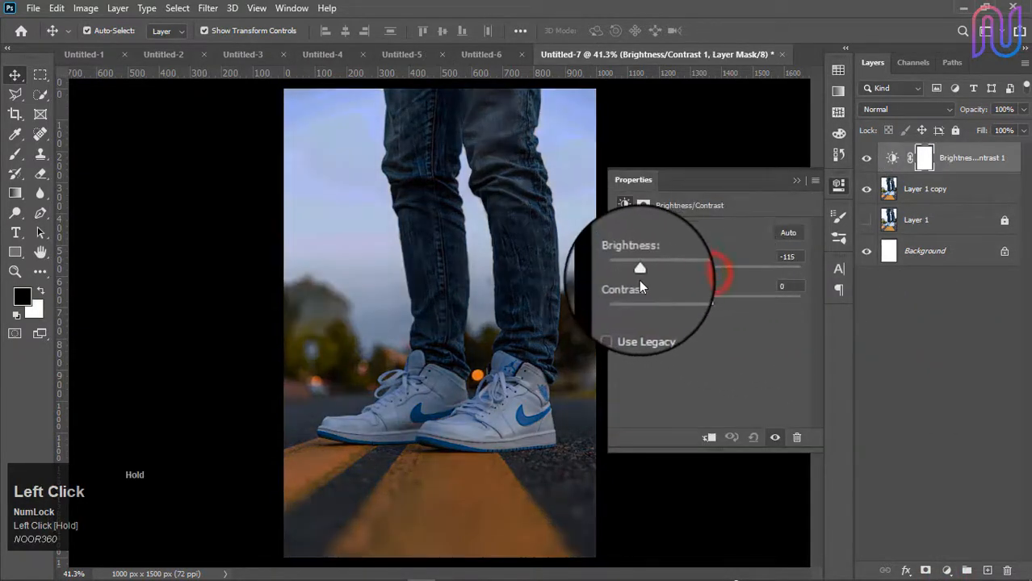
pyautogui.moveTo(711, 306); pyautogui.dragTo(785, 304)
pyautogui.click(797, 180)
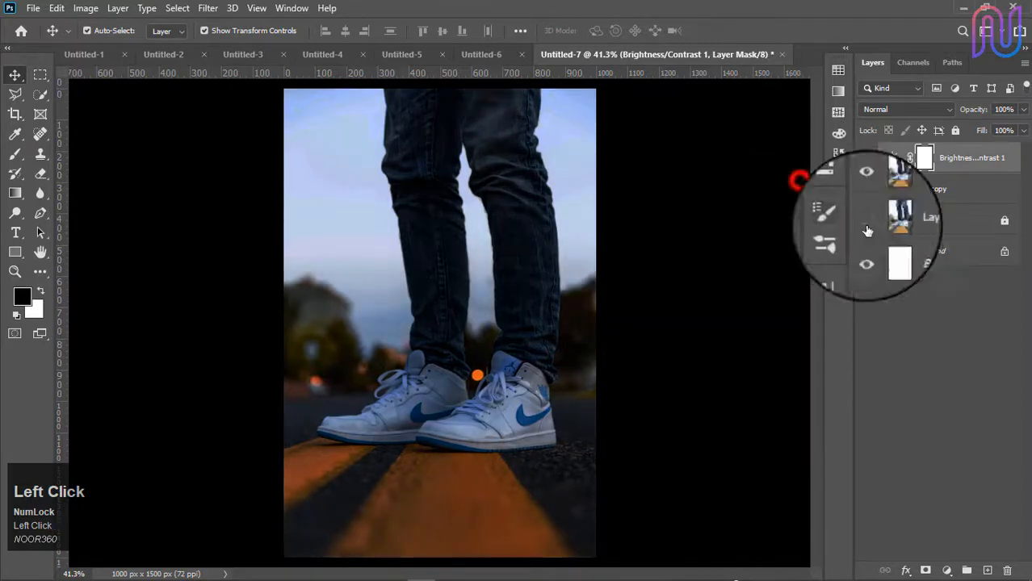
# Step: Add a Curves adjustment layer and shape its RGB curve into an S that deepens the shadows and lifts the highlights
pyautogui.click(945, 572)
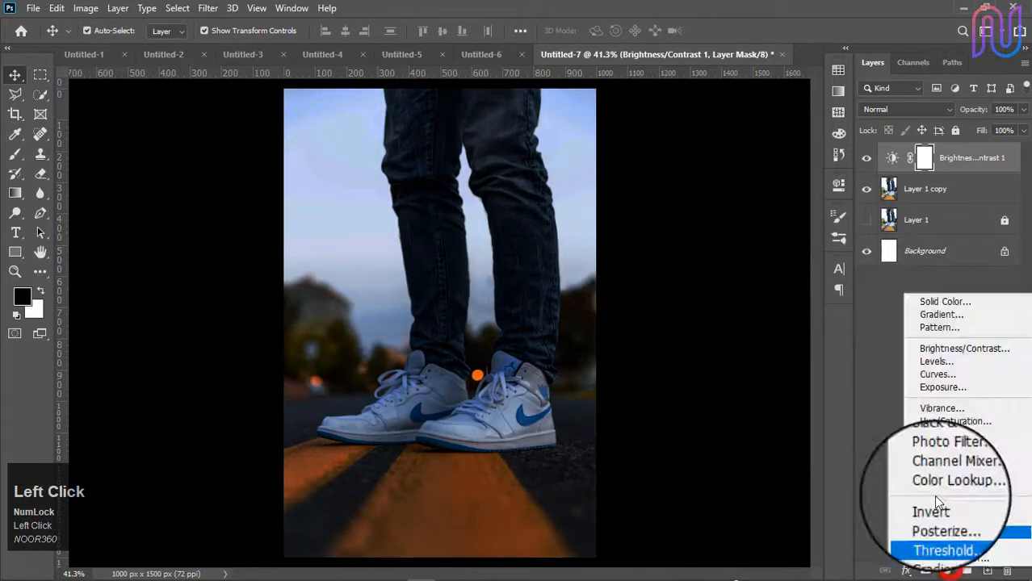
pyautogui.click(944, 374)
pyautogui.moveTo(760, 306); pyautogui.dragTo(765, 317)
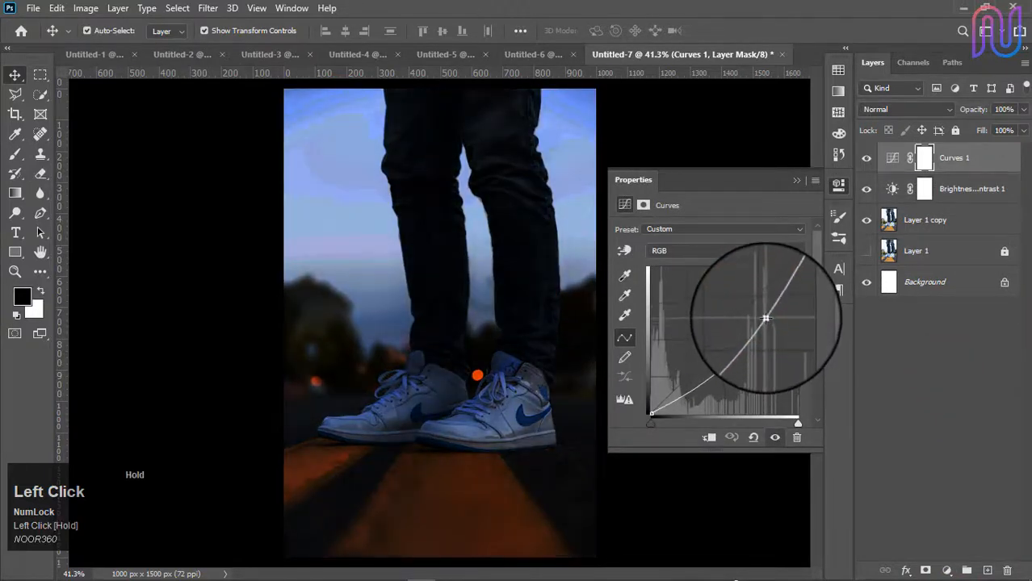
pyautogui.moveTo(716, 372)
pyautogui.mouseDown()
pyautogui.moveTo(703, 364)
pyautogui.moveTo(721, 373)
pyautogui.mouseUp()
pyautogui.moveTo(764, 317); pyautogui.dragTo(751, 309)
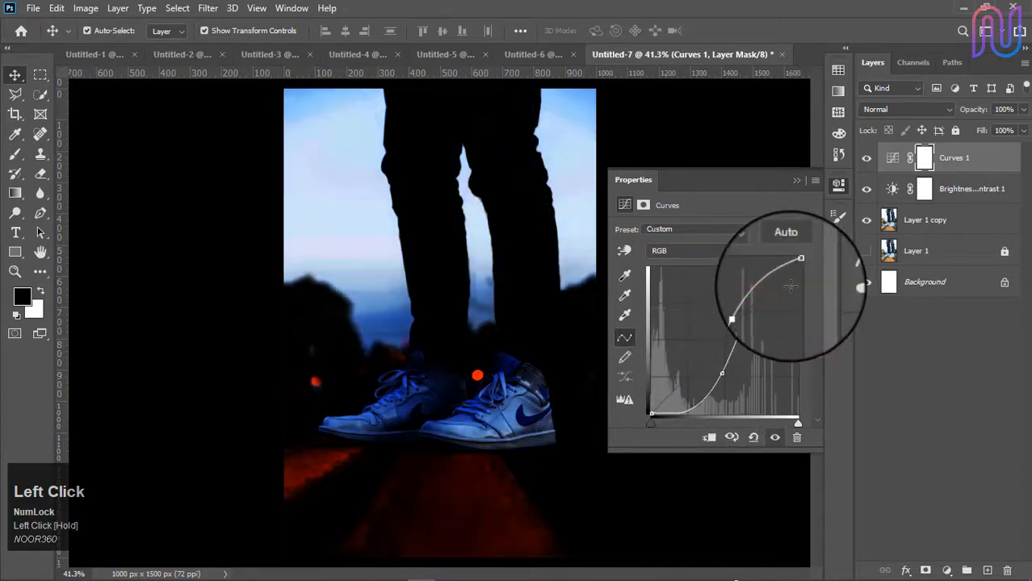
pyautogui.moveTo(719, 369); pyautogui.dragTo(717, 369)
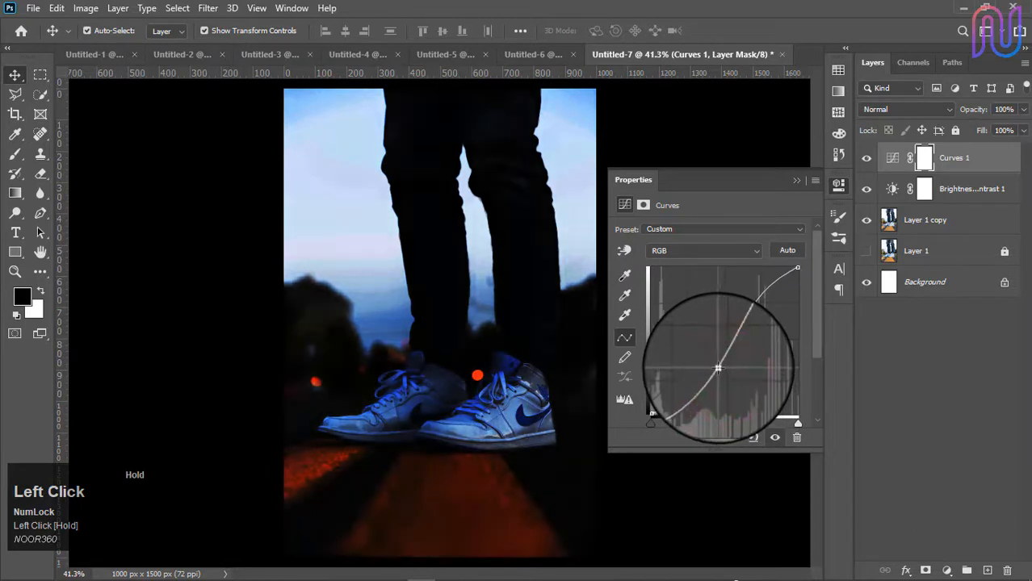
pyautogui.click(797, 182)
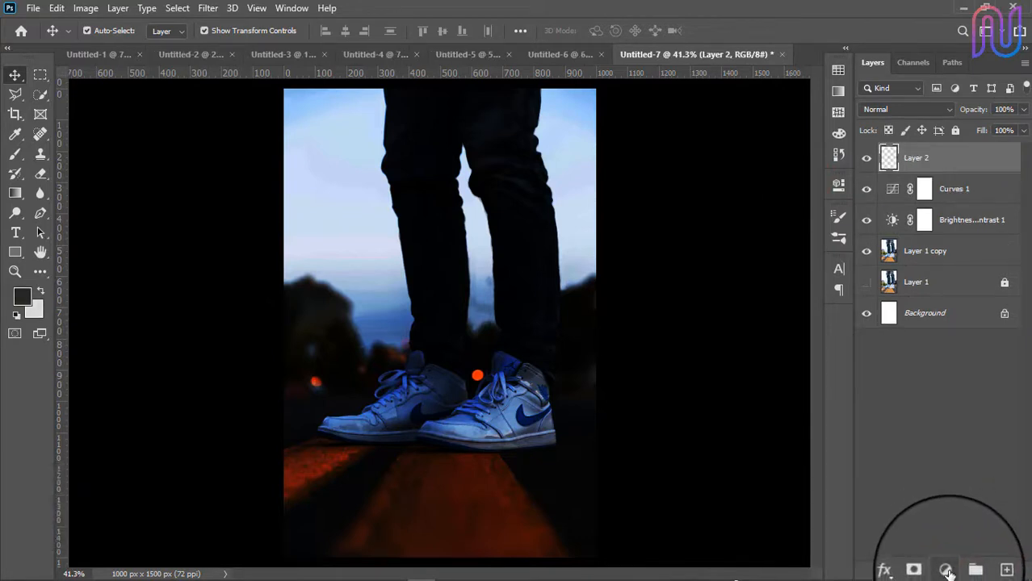
# Step: Add a white (ffffff) Solid Color fill layer on top and invert its layer mask to black
pyautogui.click(946, 570)
pyautogui.click(936, 303)
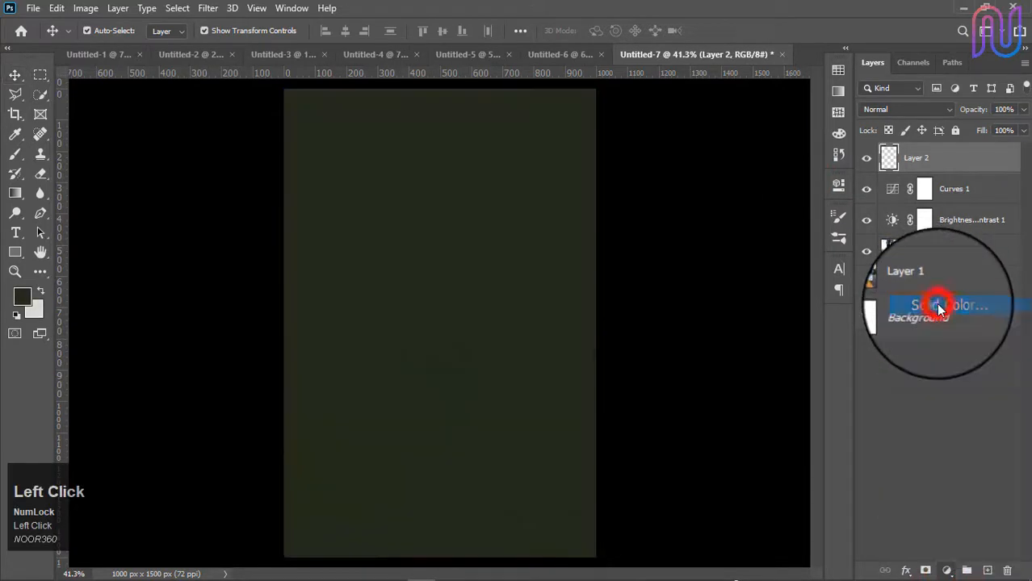
pyautogui.moveTo(652, 172); pyautogui.dragTo(579, 87)
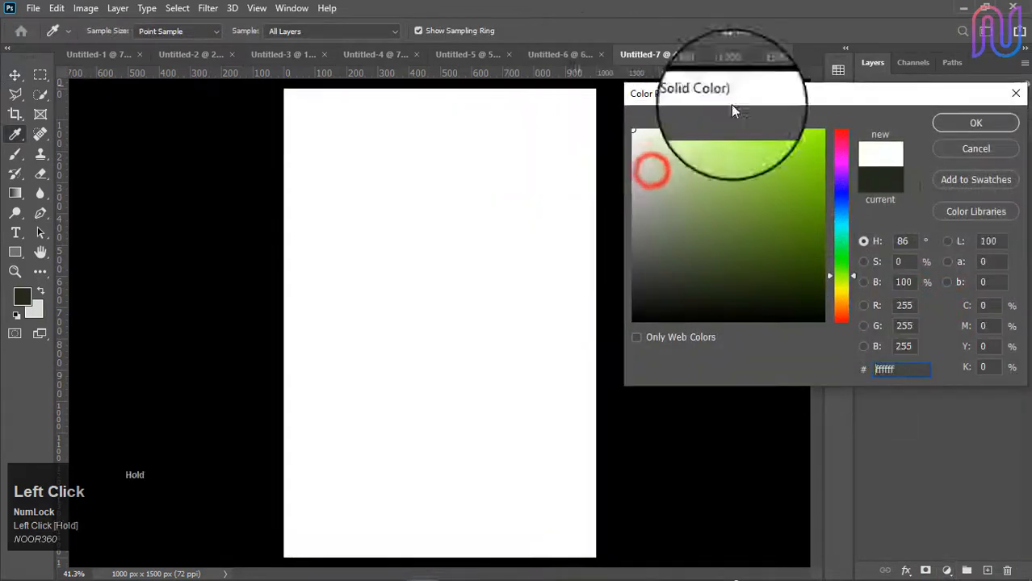
pyautogui.click(965, 123)
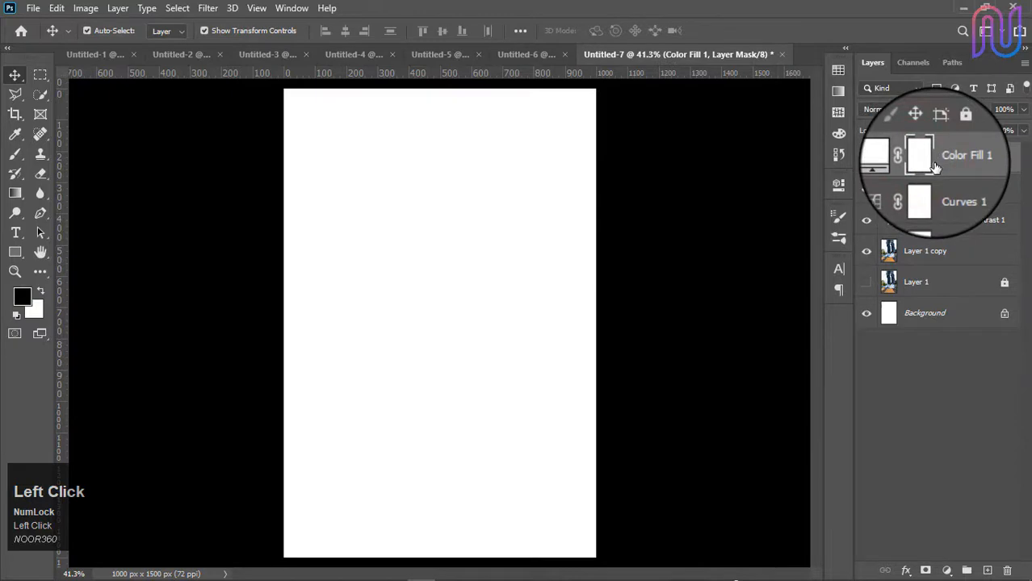
pyautogui.hotkey('ctrl', 'i')
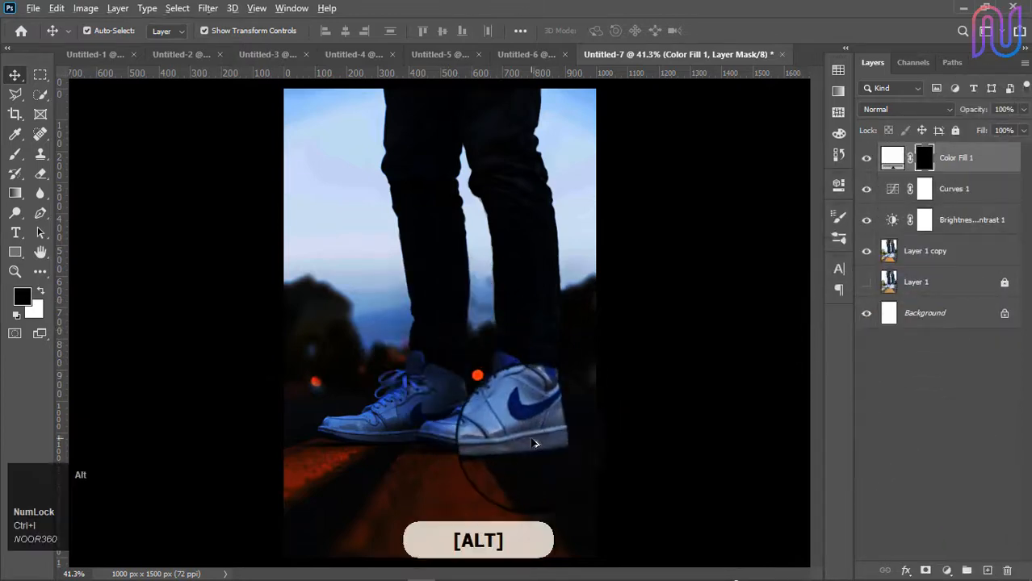
# Step: Start a Pen tool path at the upper tip of the front shoe's Nike swoosh and trace its outer left curve
pyautogui.scroll(4, 529, 392)
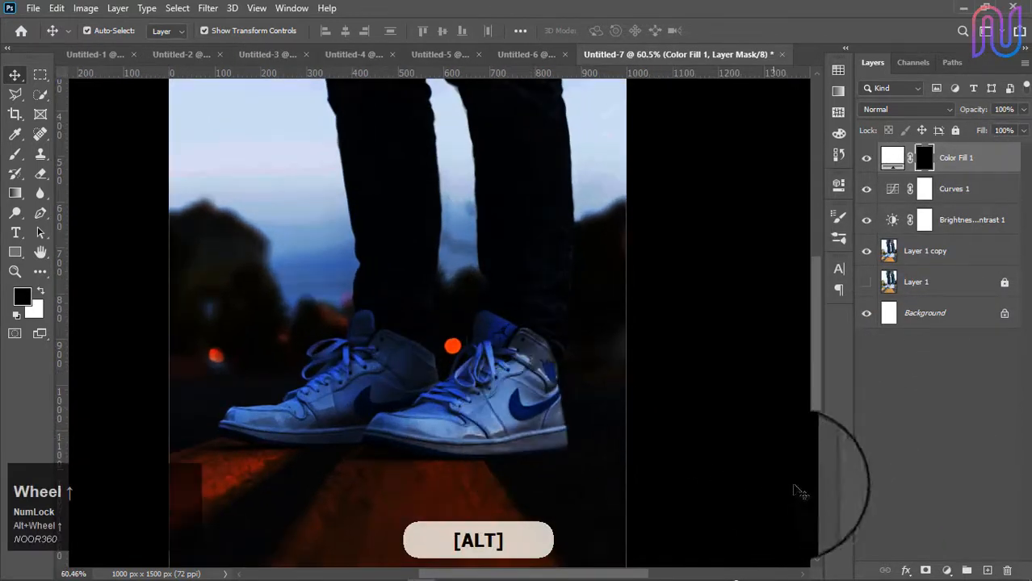
pyautogui.scroll(6, 524, 408)
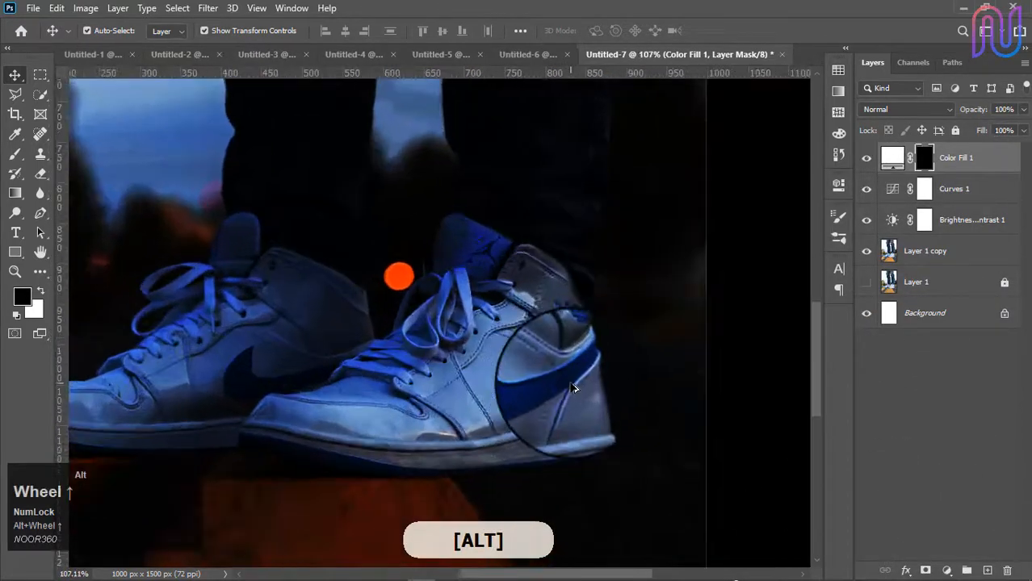
pyautogui.scroll(1, 572, 388)
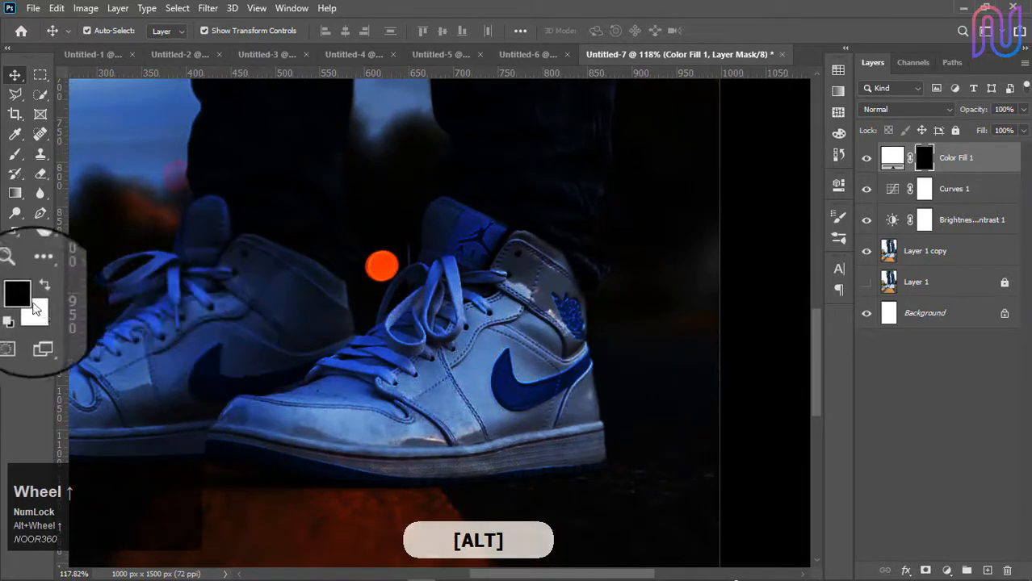
pyautogui.click(34, 312)
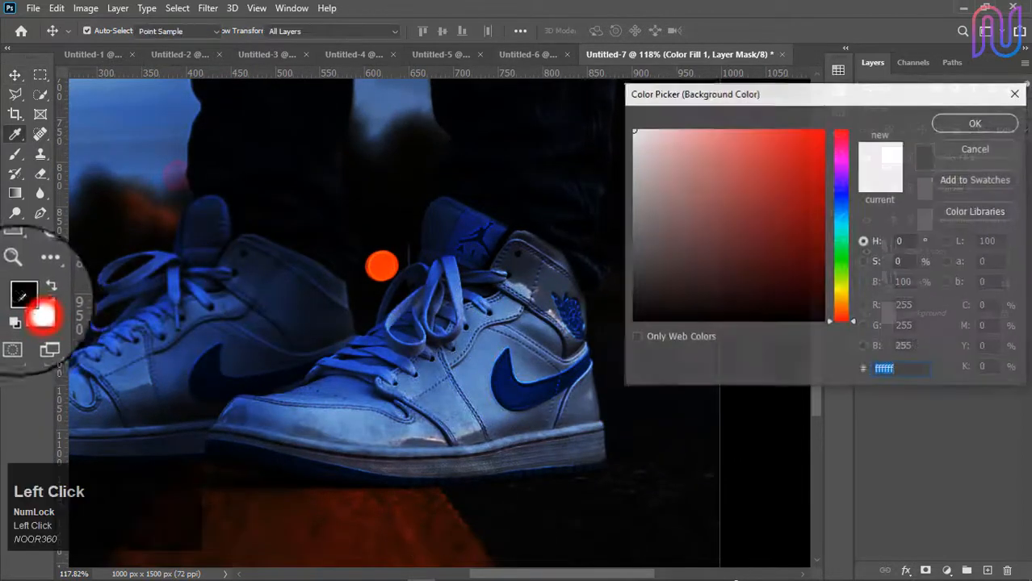
pyautogui.click(961, 147)
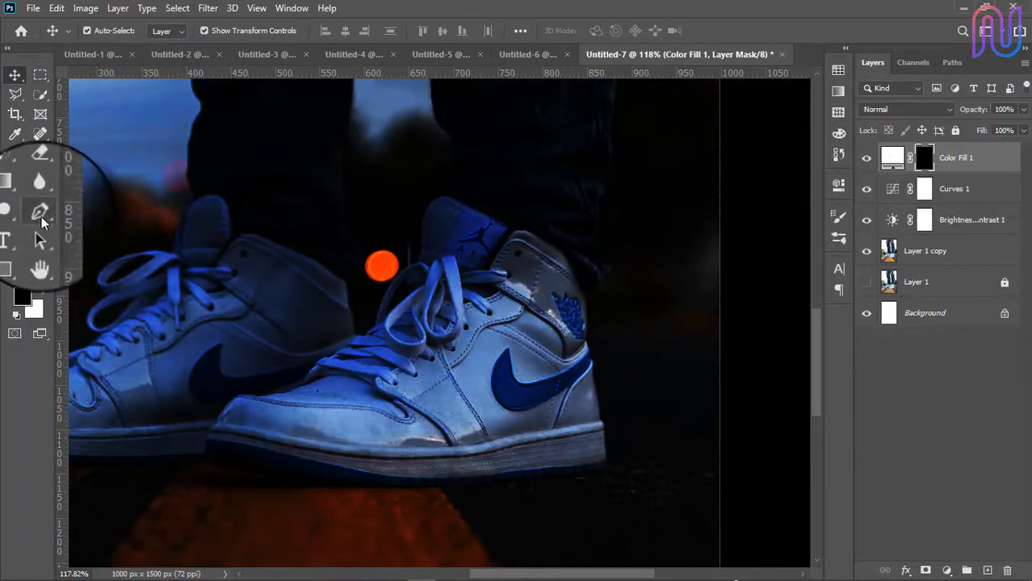
pyautogui.click(40, 214)
pyautogui.keyDown('alt'); pyautogui.scroll(5, 535, 369); pyautogui.keyUp('alt')
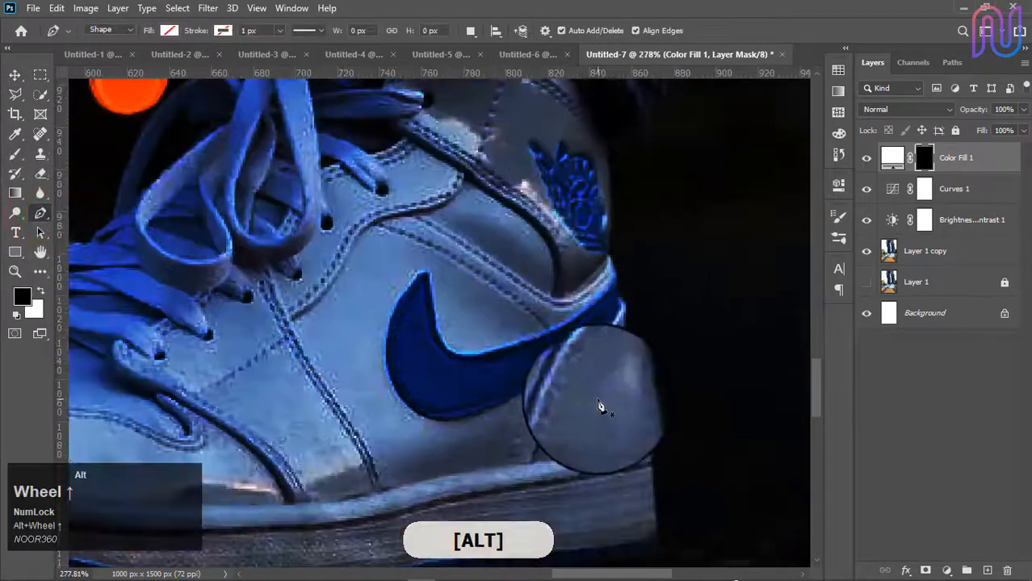
pyautogui.keyDown('alt'); pyautogui.scroll(1, 434, 371); pyautogui.keyUp('alt')
pyautogui.click(421, 242)
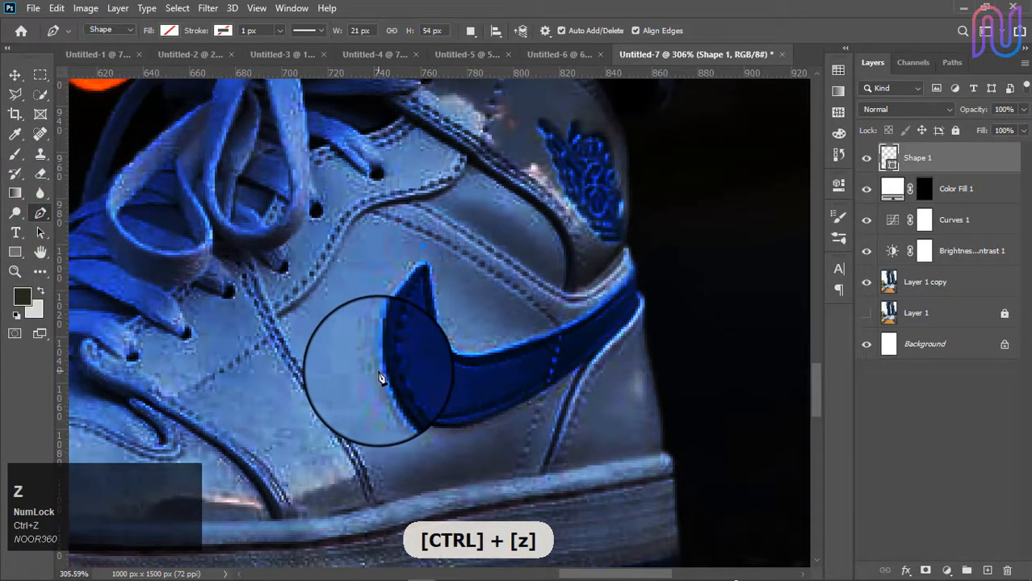
pyautogui.moveTo(377, 374); pyautogui.dragTo(390, 444)
pyautogui.press('space')
pyautogui.moveTo(506, 481); pyautogui.dragTo(422, 448)
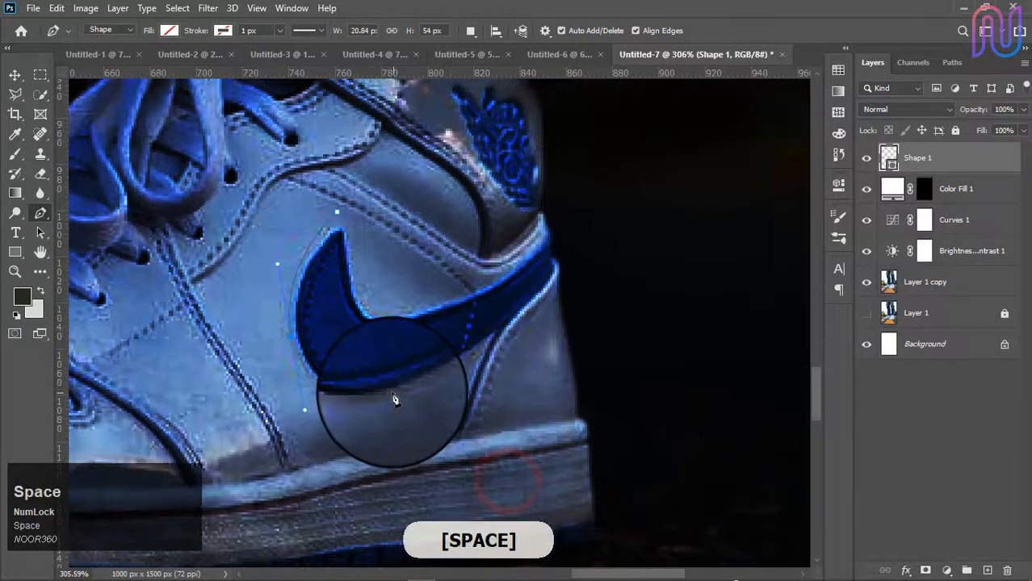
# Step: Continue the pen path along the swoosh's lower edge up to its tail end at the shoe's heel
pyautogui.moveTo(388, 396); pyautogui.dragTo(415, 386)
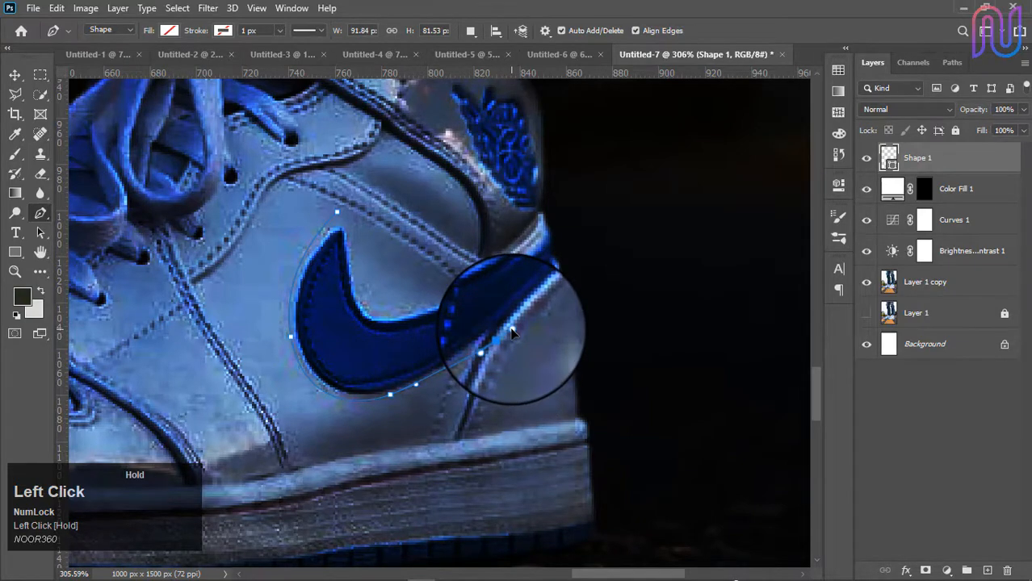
pyautogui.moveTo(511, 329); pyautogui.dragTo(511, 329)
pyautogui.moveTo(537, 363); pyautogui.dragTo(456, 390)
pyautogui.scroll(3, 470, 361)
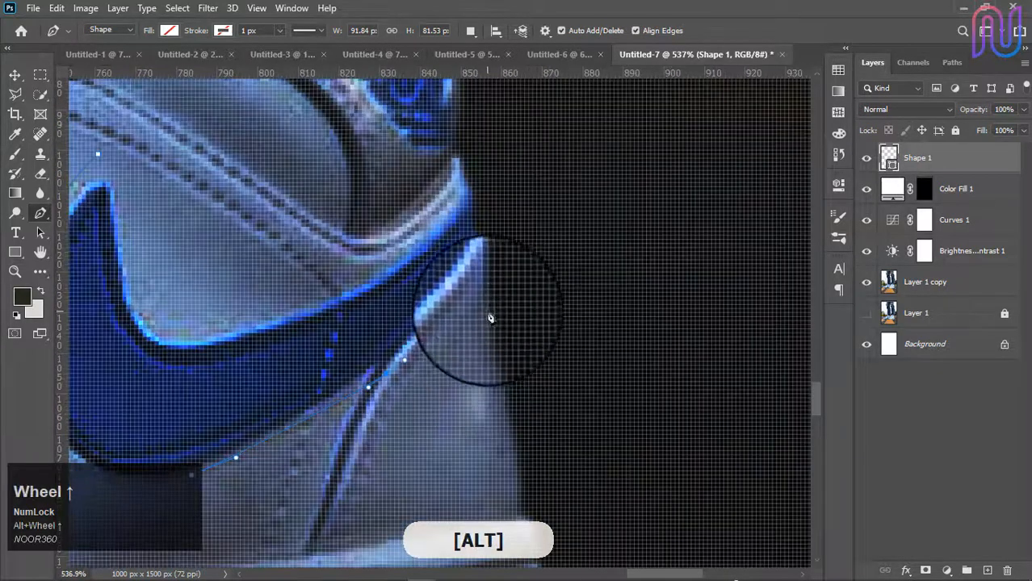
pyautogui.moveTo(487, 259); pyautogui.dragTo(477, 207)
pyautogui.keyDown('alt'); pyautogui.click(483, 246); pyautogui.keyUp('alt')
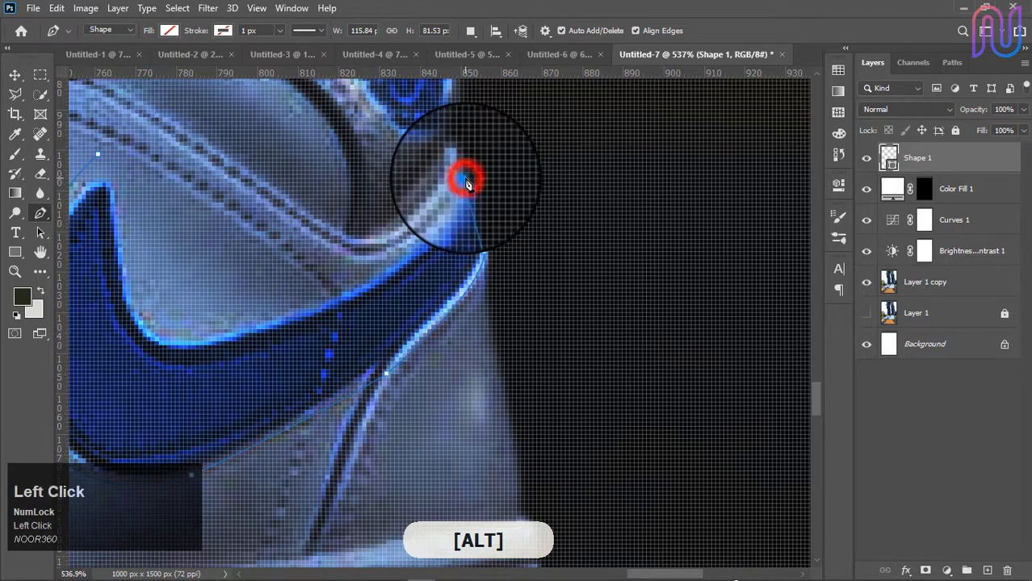
# Step: Trace the swoosh's heel end and upper edge back to its upper tip and close the path at the starting point
pyautogui.scroll(-2, 452, 251)
pyautogui.keyDown('alt'); pyautogui.click(418, 251); pyautogui.keyUp('alt')
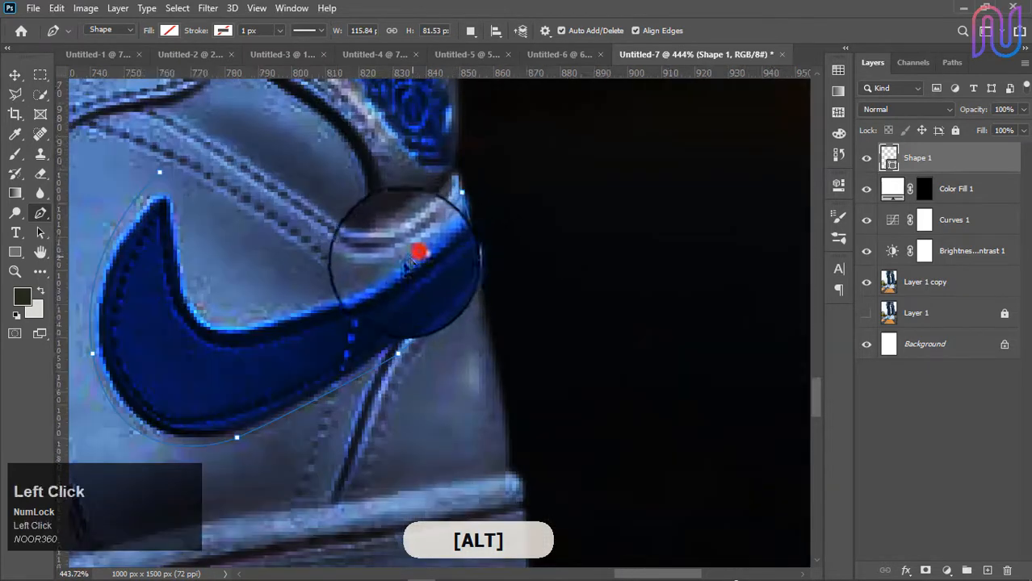
pyautogui.moveTo(409, 261); pyautogui.dragTo(377, 285)
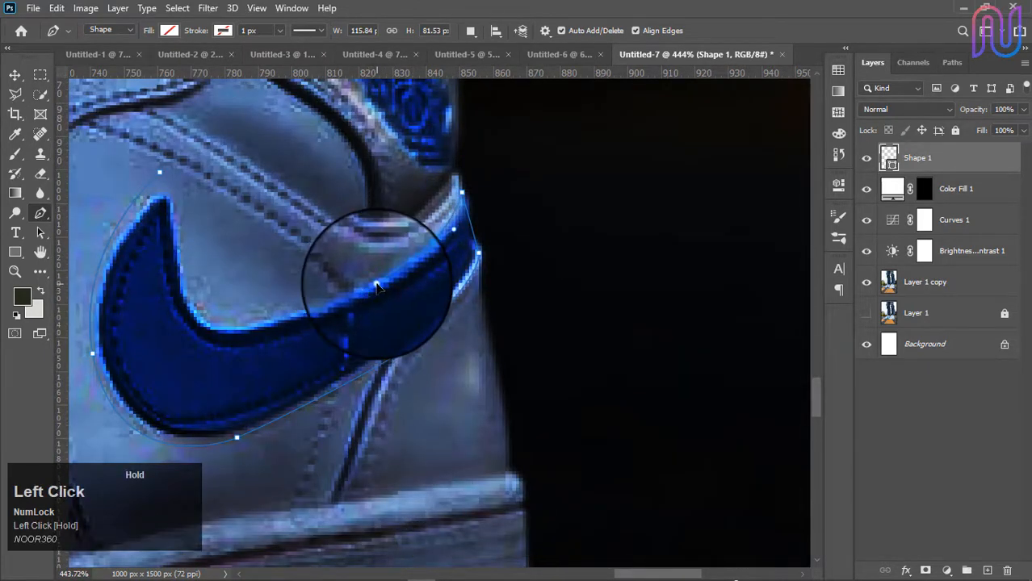
pyautogui.press('space')
pyautogui.moveTo(416, 357); pyautogui.dragTo(585, 373)
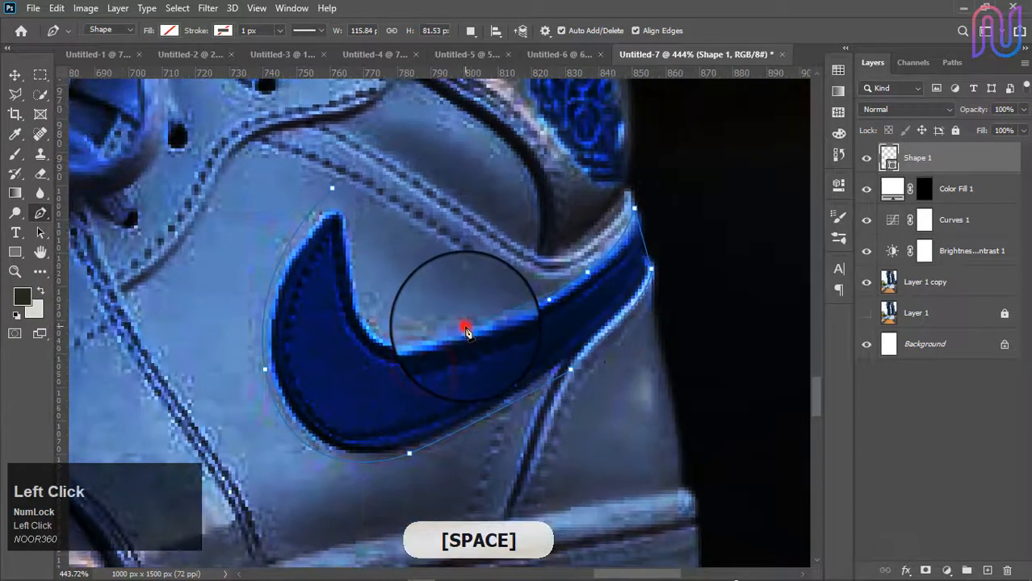
pyautogui.moveTo(465, 331); pyautogui.dragTo(349, 216)
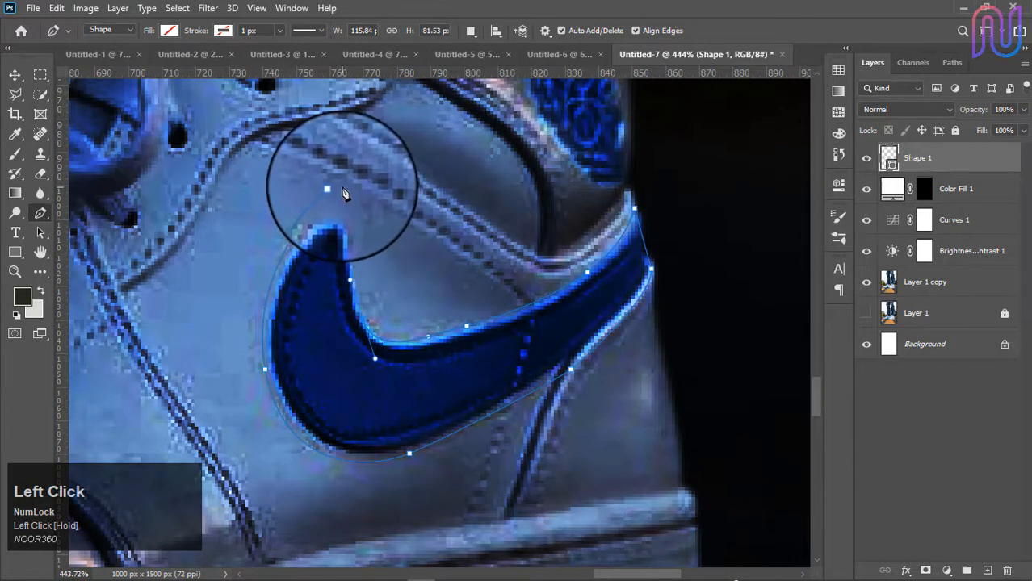
pyautogui.click(331, 188)
pyautogui.moveTo(330, 188)
pyautogui.mouseDown()
pyautogui.moveTo(318, 192)
pyautogui.moveTo(341, 237)
pyautogui.mouseUp()
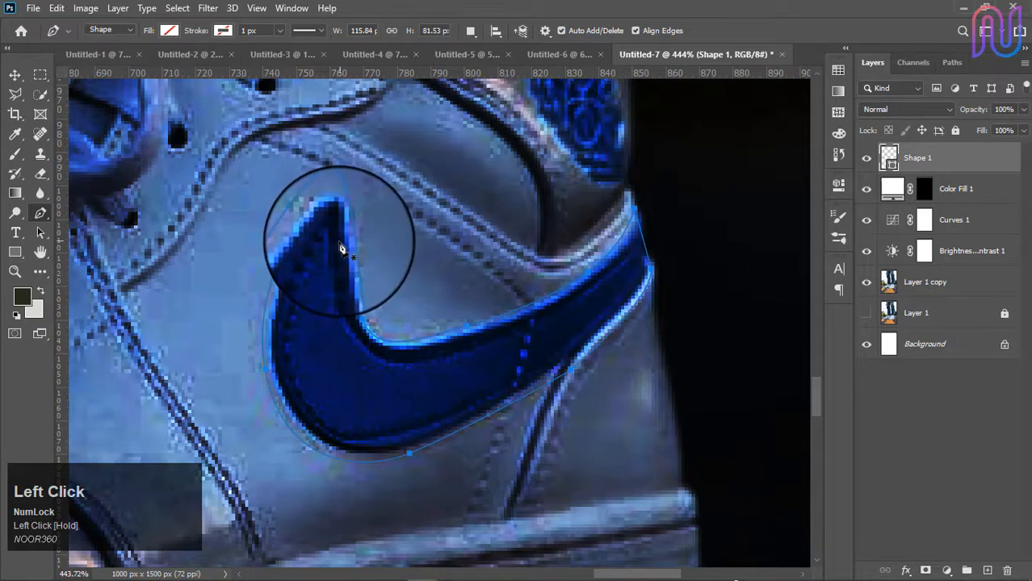
# Step: Make a new anti-aliased selection from the closed swoosh path with a feather of 0.5 pixels
pyautogui.rightClick(337, 242)
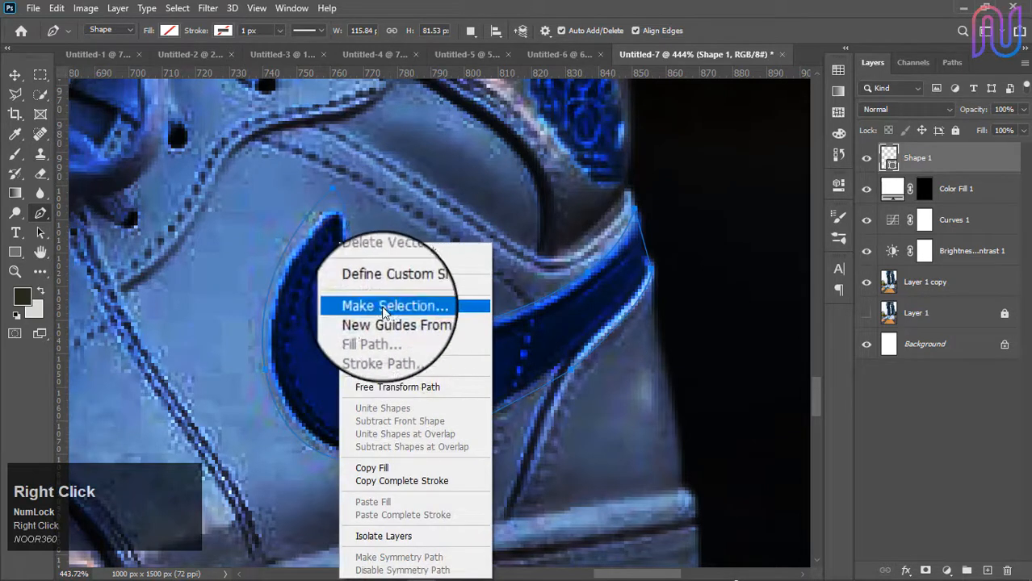
pyautogui.click(421, 306)
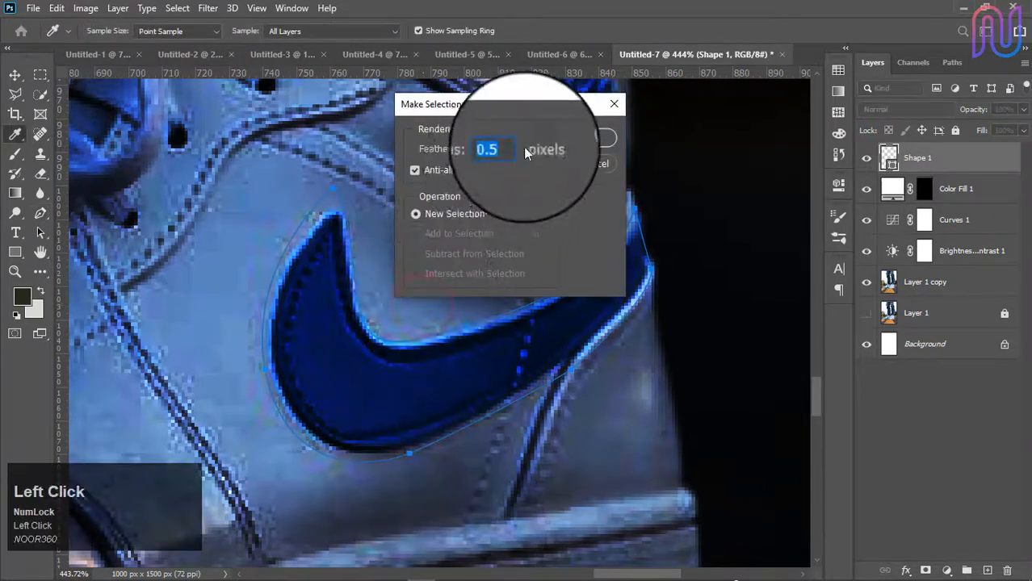
pyautogui.click(594, 139)
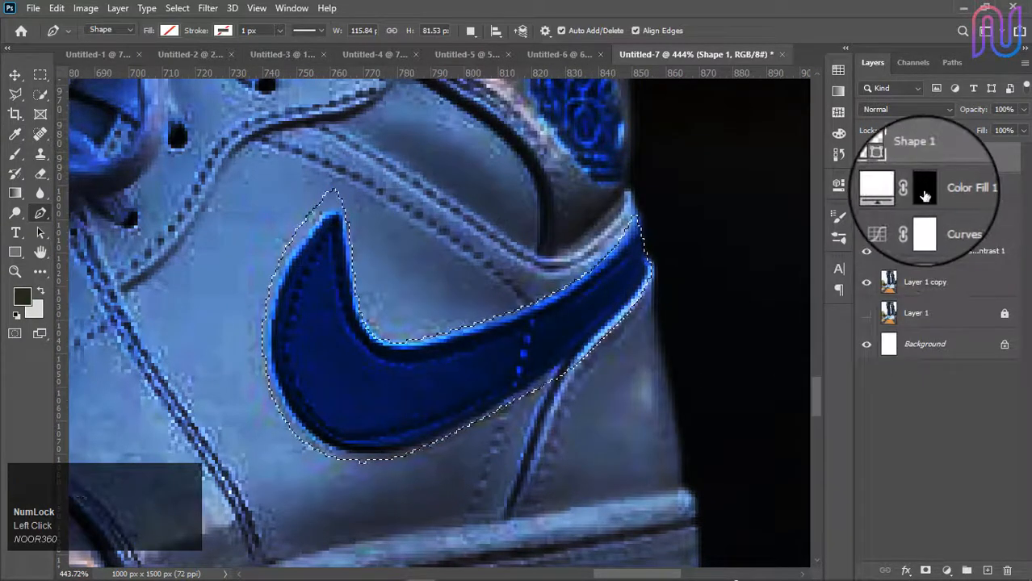
# Step: Fill the swoosh selection with white on the Color Fill 1 layer mask and deselect it
pyautogui.click(923, 191)
pyautogui.click(351, 399)
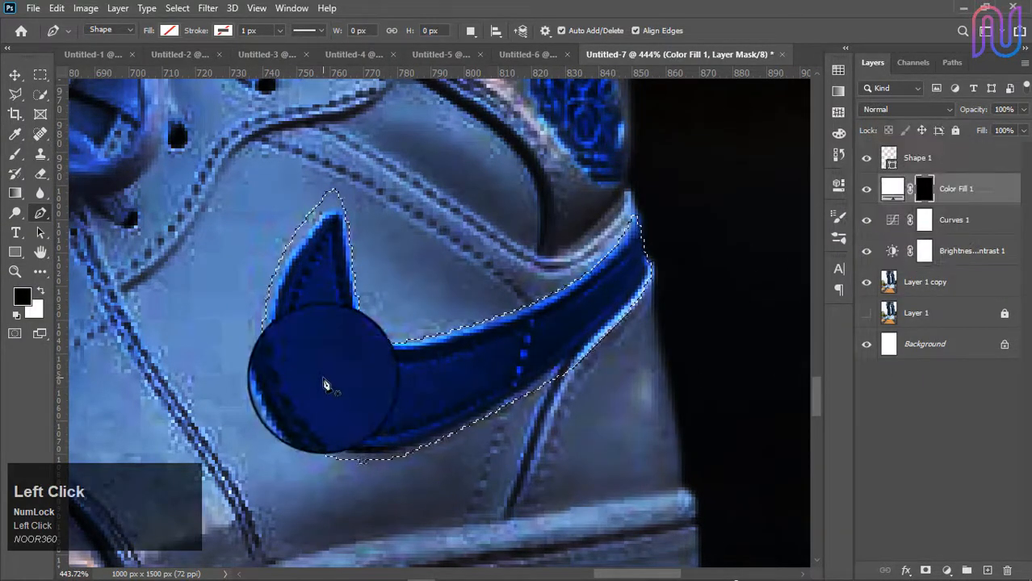
pyautogui.press('BackSpace')
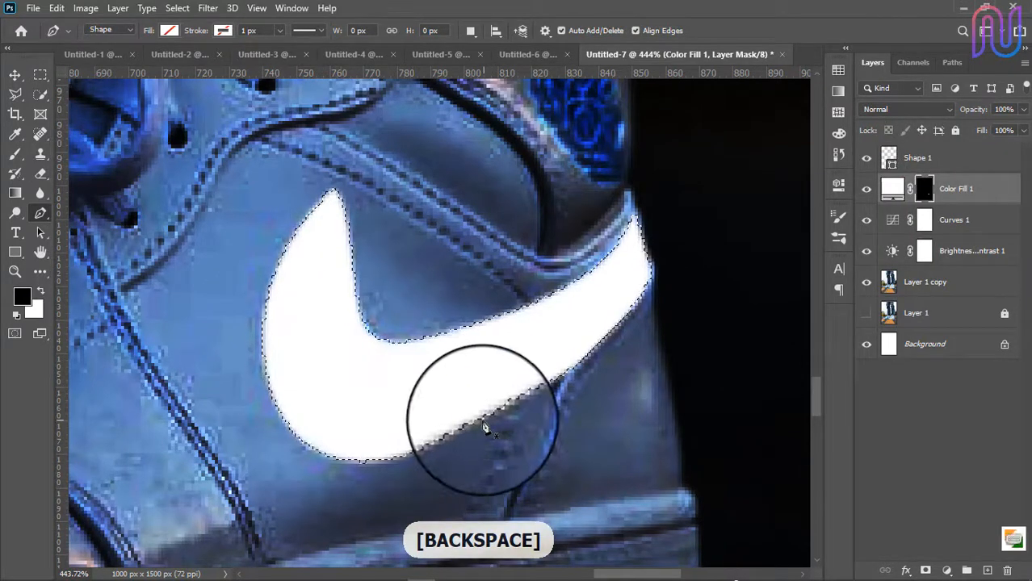
pyautogui.hotkey('ctrl', 'd')
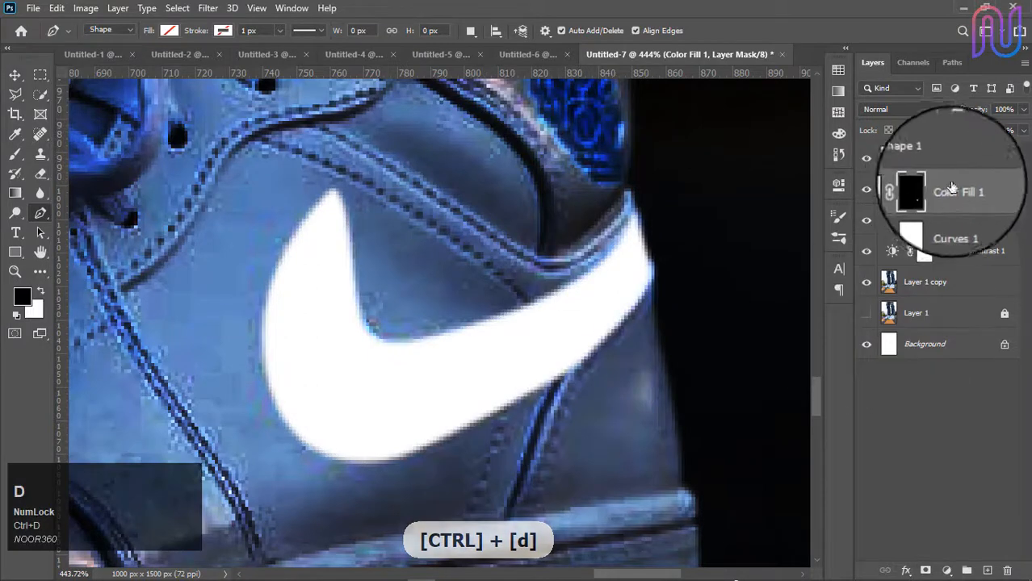
# Step: Add a blue Outer Glow to the Color Fill 1 layer with Screen blending, 96% opacity, 15% spread and 16 px size
pyautogui.rightClick(925, 189)
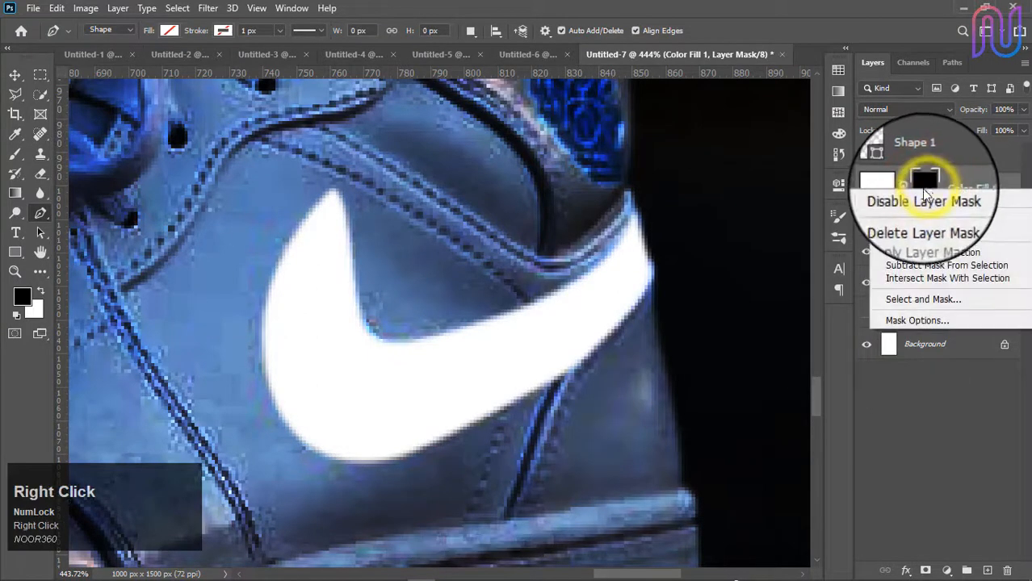
pyautogui.click(961, 184)
pyautogui.rightClick(962, 187)
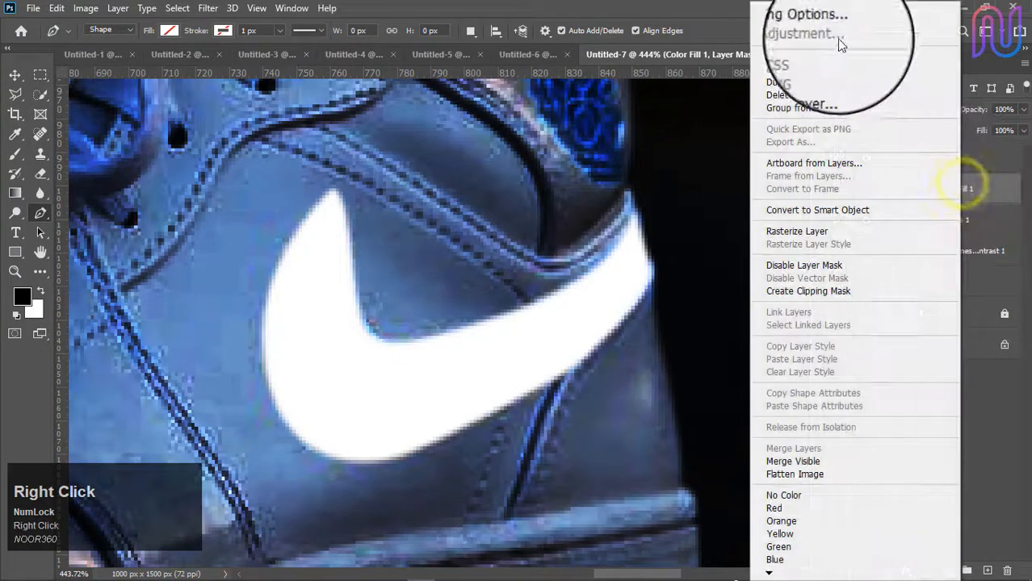
pyautogui.click(807, 23)
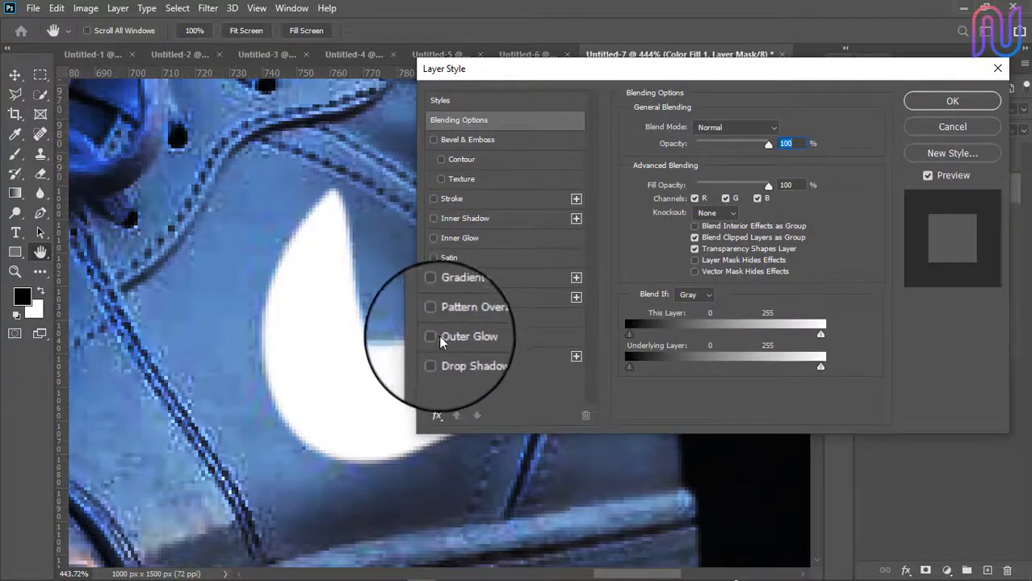
pyautogui.click(432, 343)
pyautogui.click(444, 336)
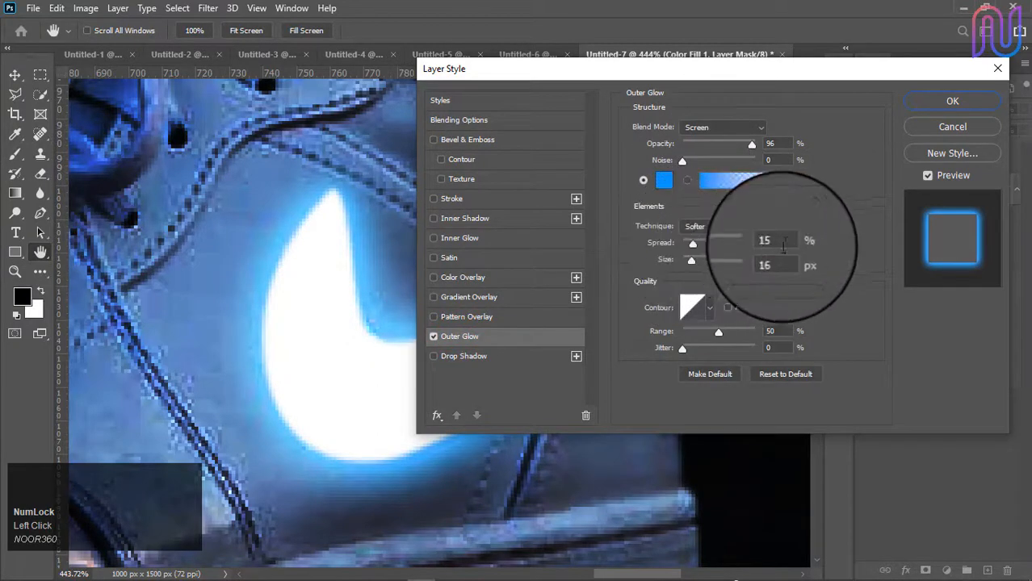
pyautogui.click(779, 242)
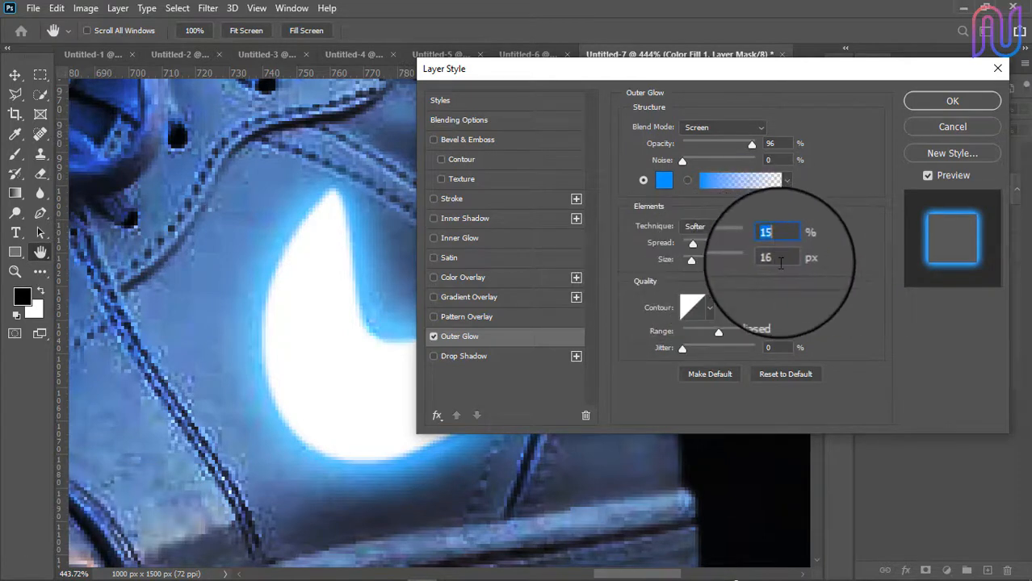
pyautogui.click(779, 260)
pyautogui.click(943, 101)
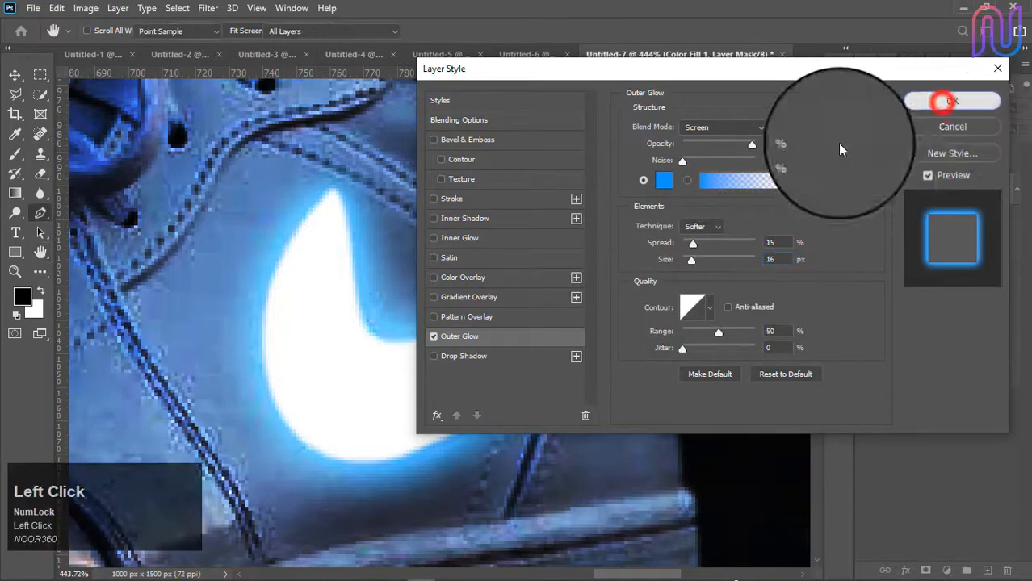
pyautogui.click(16, 74)
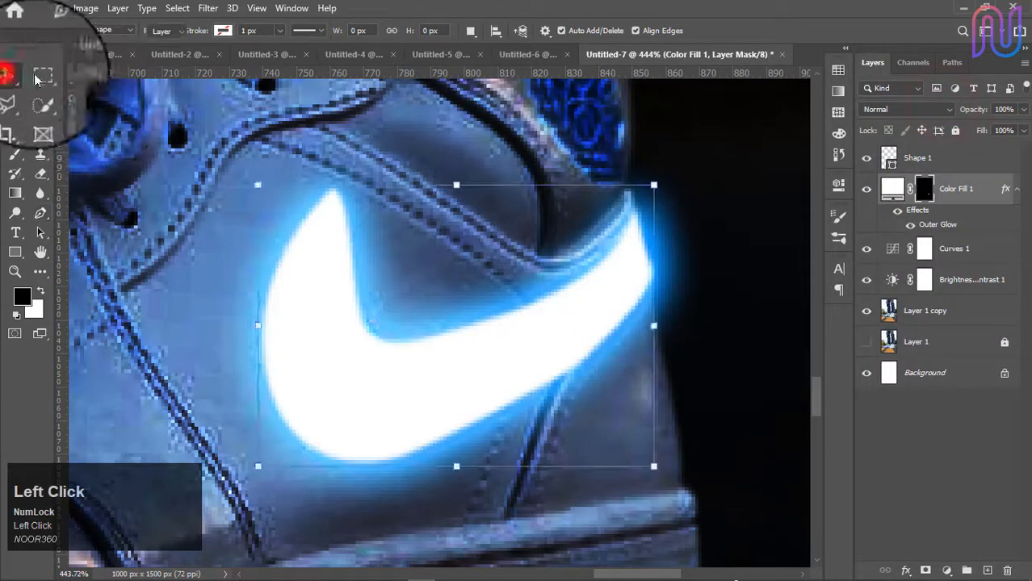
pyautogui.keyDown('alt'); pyautogui.scroll(-6, 447, 354); pyautogui.keyUp('alt')
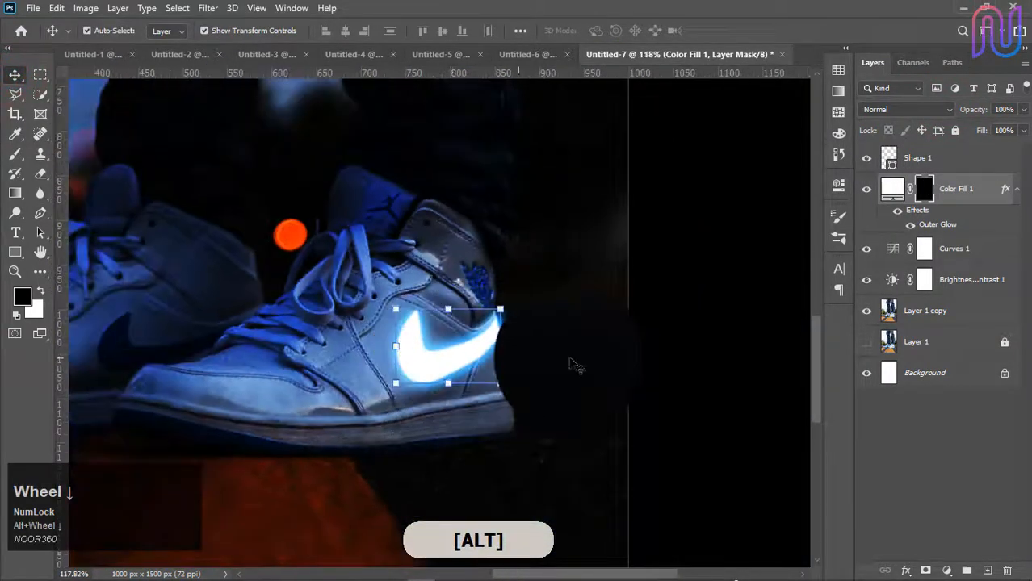
pyautogui.keyDown('alt'); pyautogui.scroll(4, 355, 420); pyautogui.keyUp('alt')
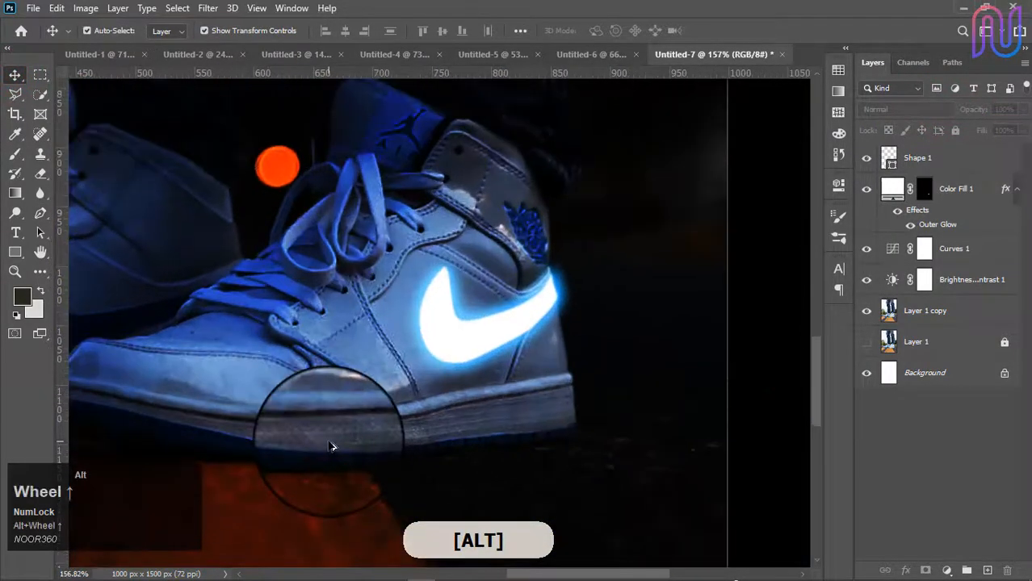
pyautogui.keyDown('alt'); pyautogui.scroll(-4, 356, 418); pyautogui.keyUp('alt')
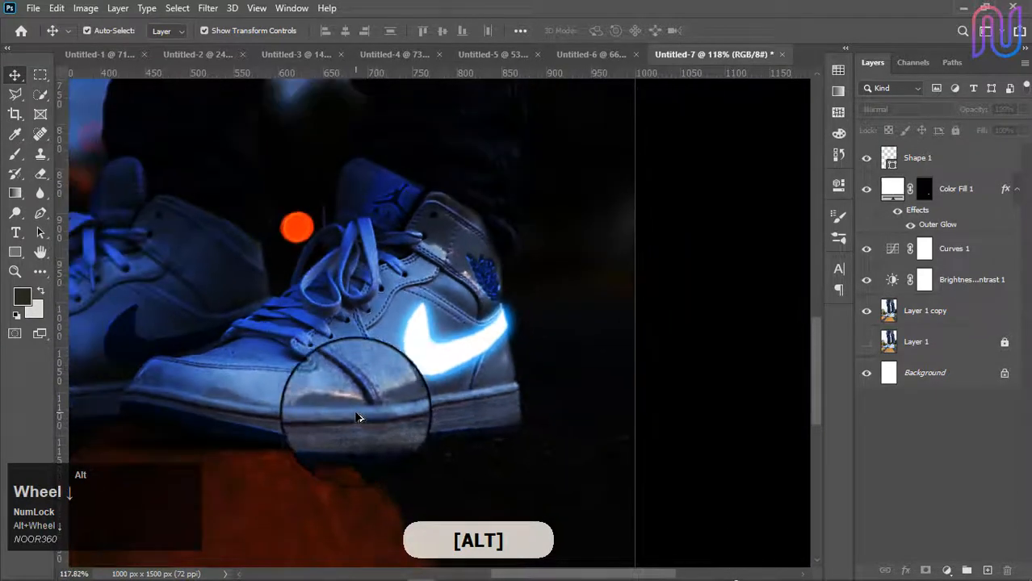
pyautogui.keyDown('alt'); pyautogui.scroll(2, 227, 453); pyautogui.keyUp('alt')
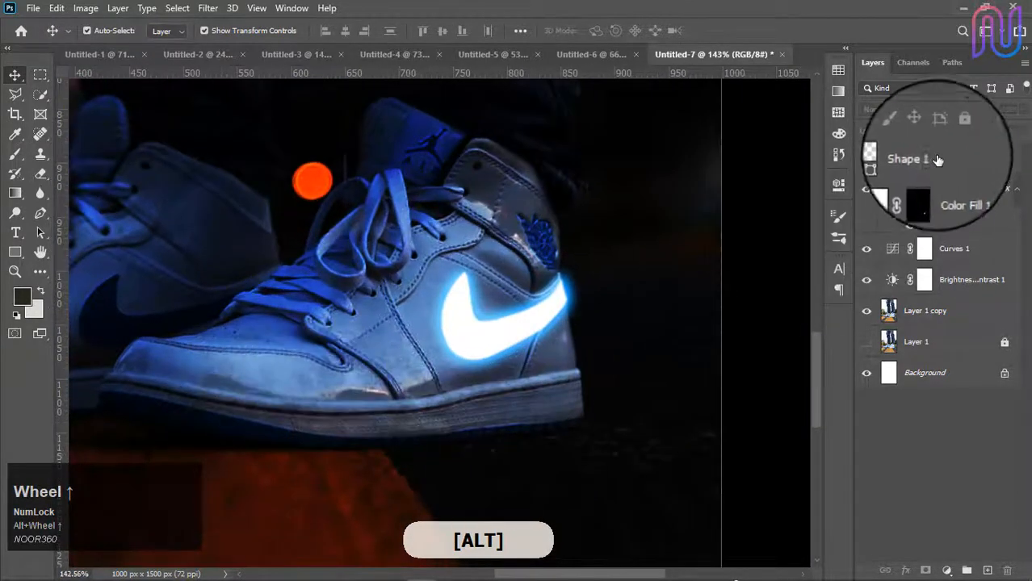
# Step: Start a Pen tool path at the heel end of the front shoe's dark sole seam and trace its upper edge to midfoot
pyautogui.click(41, 214)
pyautogui.keyDown('alt'); pyautogui.scroll(10, 602, 402); pyautogui.keyUp('alt')
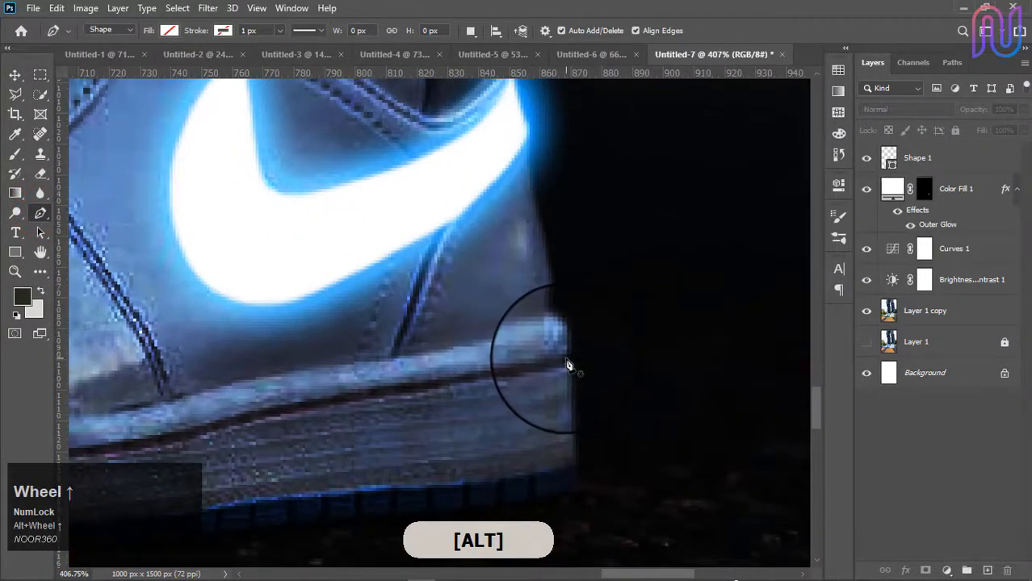
pyautogui.click(566, 359)
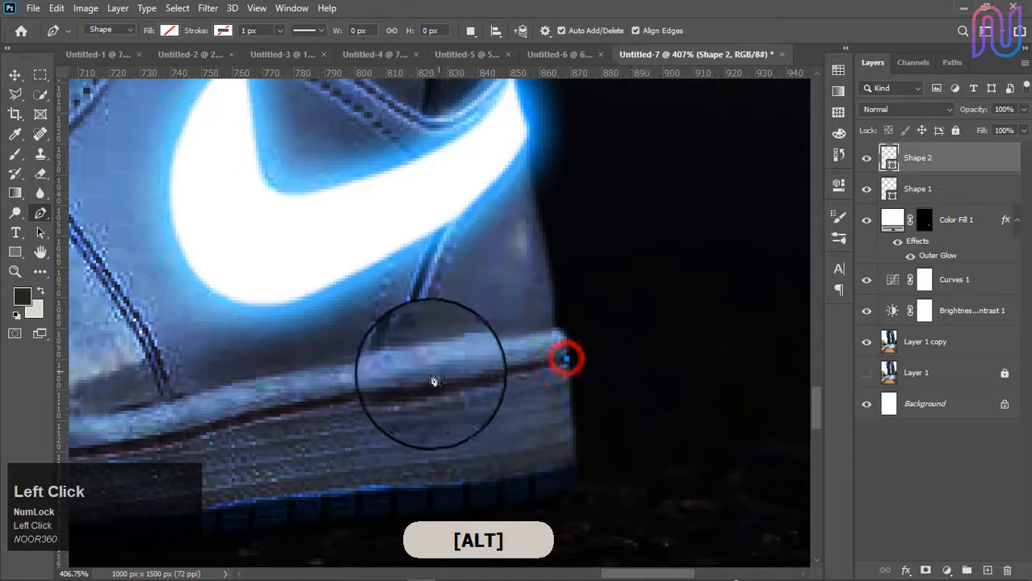
pyautogui.click(392, 390)
pyautogui.moveTo(460, 436); pyautogui.dragTo(632, 368)
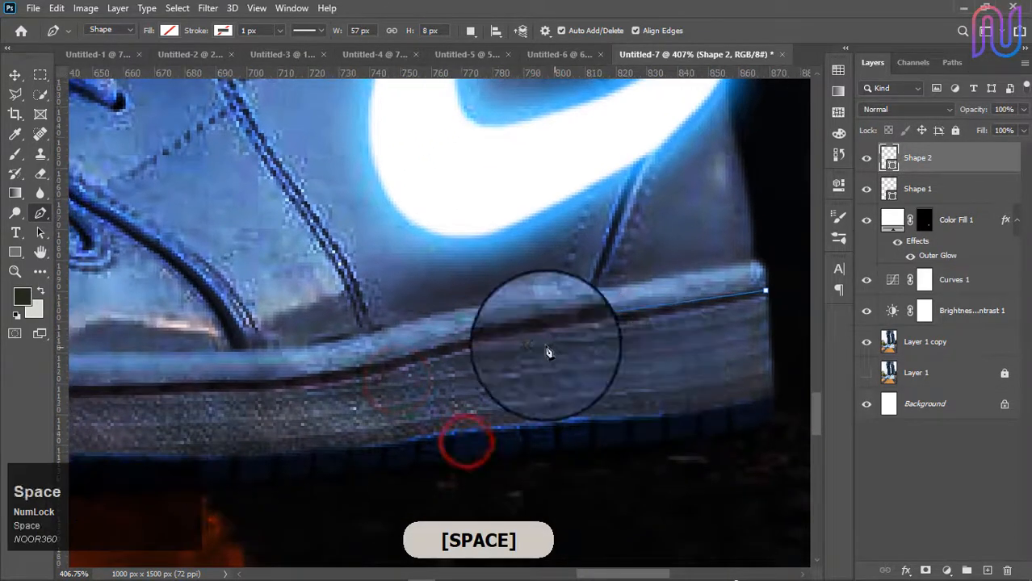
pyautogui.moveTo(481, 353); pyautogui.dragTo(513, 360)
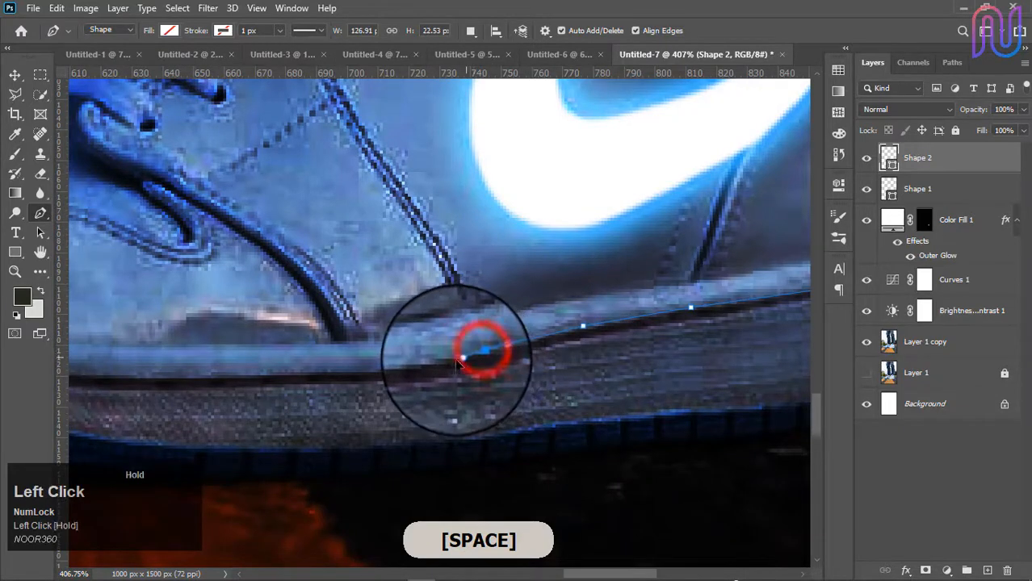
pyautogui.moveTo(525, 419); pyautogui.dragTo(734, 428)
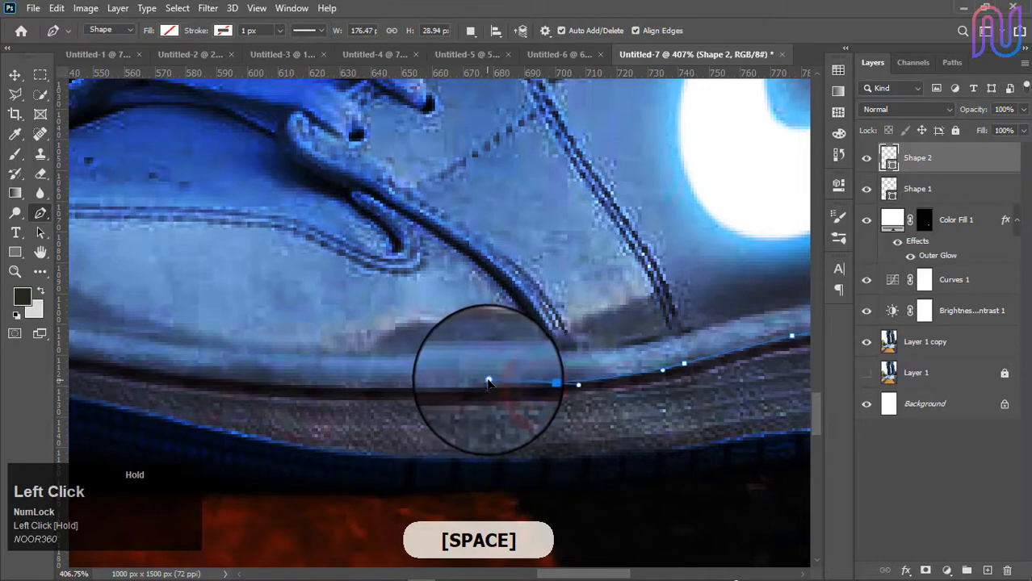
pyautogui.moveTo(489, 382); pyautogui.dragTo(488, 381)
pyautogui.moveTo(564, 456); pyautogui.dragTo(726, 456)
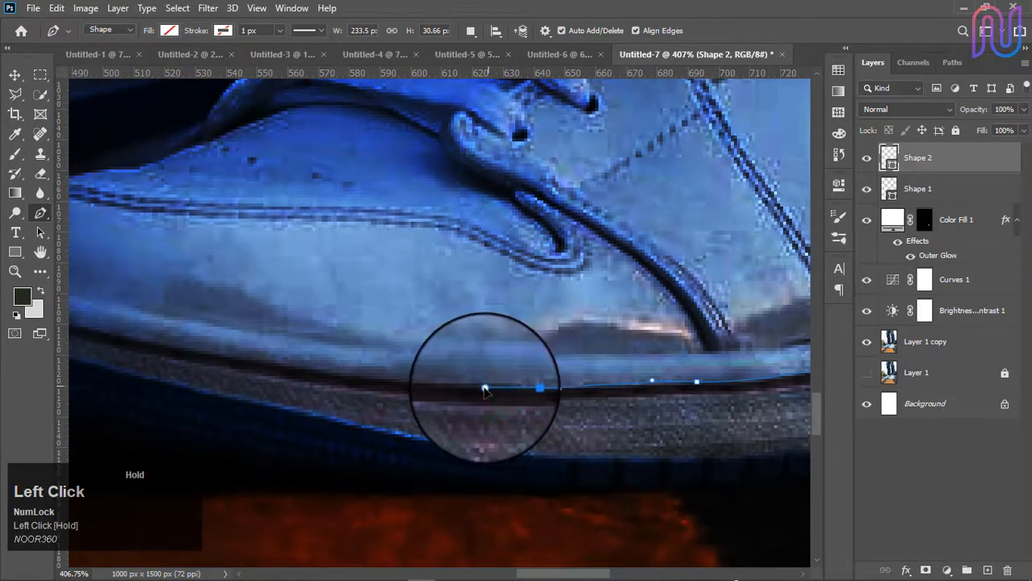
# Step: Continue the pen path along the sole seam's upper edge from midfoot towards the toe
pyautogui.moveTo(566, 456); pyautogui.dragTo(737, 467)
pyautogui.moveTo(521, 389); pyautogui.dragTo(496, 389)
pyautogui.moveTo(483, 427); pyautogui.dragTo(695, 434)
pyautogui.moveTo(571, 370); pyautogui.dragTo(550, 364)
pyautogui.moveTo(615, 428); pyautogui.dragTo(815, 440)
pyautogui.moveTo(601, 387); pyautogui.dragTo(563, 385)
pyautogui.moveTo(655, 493); pyautogui.dragTo(737, 488)
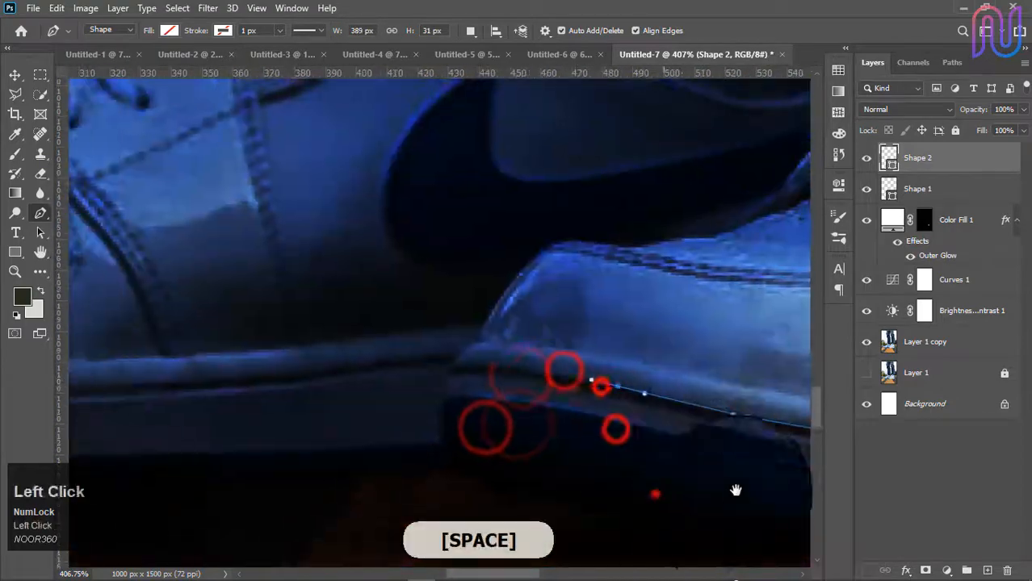
# Step: Extend the path to the seam's toe tip and turn it around onto the seam's lower edge
pyautogui.moveTo(602, 364); pyautogui.dragTo(660, 386)
pyautogui.scroll(4, 652, 403)
pyautogui.moveTo(750, 424); pyautogui.dragTo(640, 445)
pyautogui.moveTo(432, 360); pyautogui.dragTo(442, 359)
pyautogui.moveTo(553, 422); pyautogui.dragTo(454, 380)
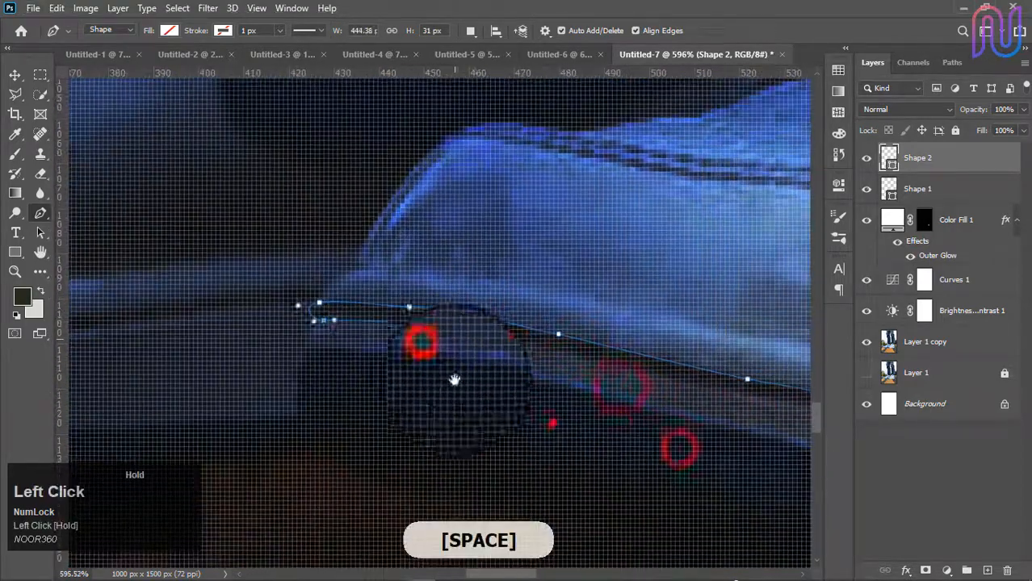
pyautogui.moveTo(435, 339); pyautogui.dragTo(464, 349)
# Step: Trace the sole seam's lower edge from the toe back to midfoot
pyautogui.moveTo(593, 420); pyautogui.dragTo(414, 328)
pyautogui.moveTo(603, 396); pyautogui.dragTo(430, 400)
pyautogui.moveTo(457, 342); pyautogui.dragTo(484, 345)
pyautogui.moveTo(427, 373); pyautogui.dragTo(465, 373)
pyautogui.moveTo(630, 458); pyautogui.dragTo(491, 475)
pyautogui.moveTo(511, 381); pyautogui.dragTo(538, 383)
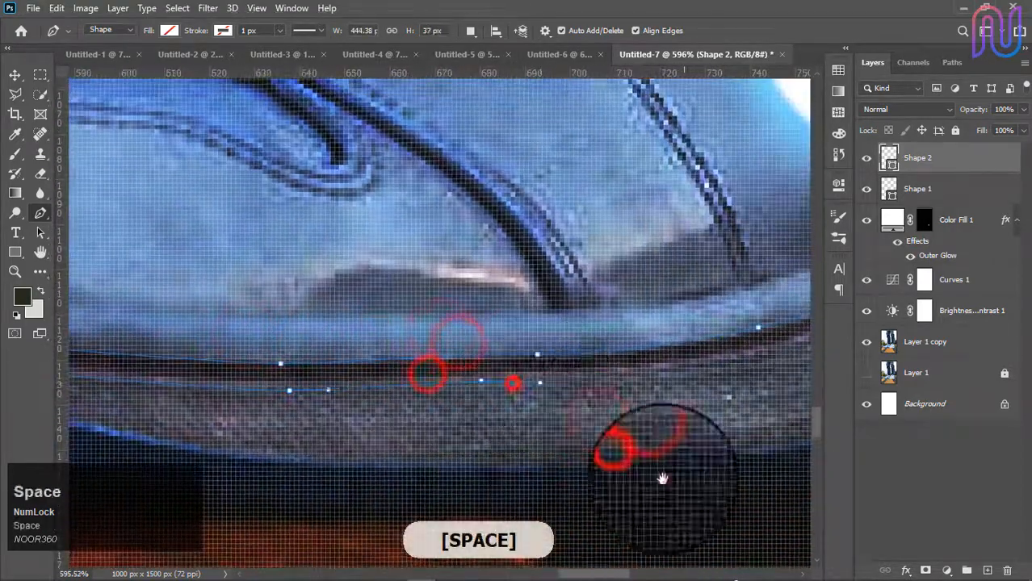
pyautogui.moveTo(662, 478); pyautogui.dragTo(459, 497)
# Step: Trace the rest of the seam's lower edge to the heel and close the path at its starting point
pyautogui.moveTo(510, 385)
pyautogui.mouseDown()
pyautogui.moveTo(540, 377)
pyautogui.moveTo(519, 375)
pyautogui.mouseUp()
pyautogui.moveTo(629, 468); pyautogui.dragTo(433, 484)
pyautogui.moveTo(484, 363); pyautogui.dragTo(510, 358)
pyautogui.moveTo(639, 462); pyautogui.dragTo(499, 492)
pyautogui.moveTo(510, 360); pyautogui.dragTo(534, 360)
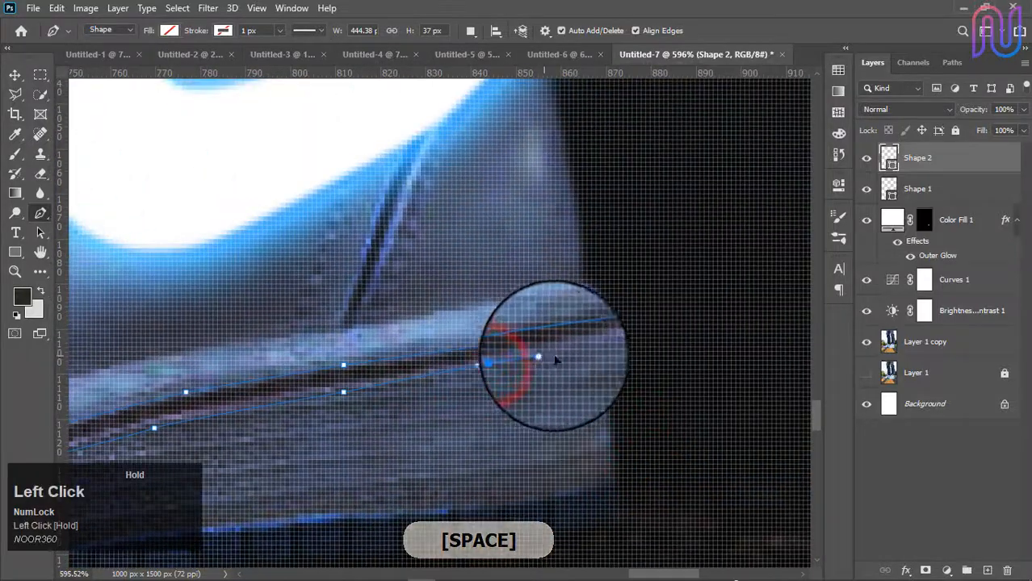
pyautogui.moveTo(652, 391); pyautogui.dragTo(530, 387)
pyautogui.scroll(3, 529, 387)
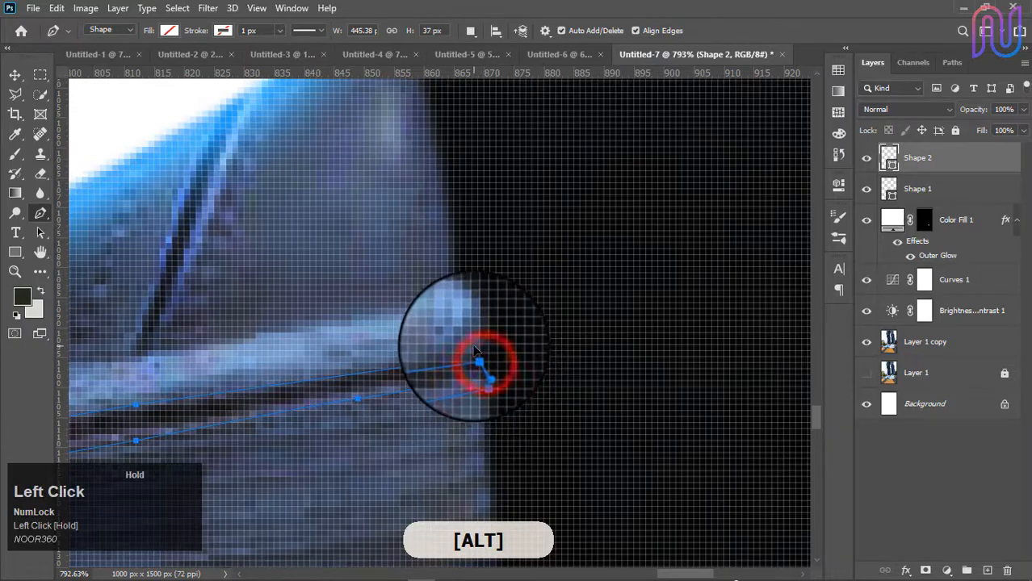
# Step: Make a new anti-aliased selection from the closed sole seam path with a feather of 0.5 pixels
pyautogui.rightClick(460, 368)
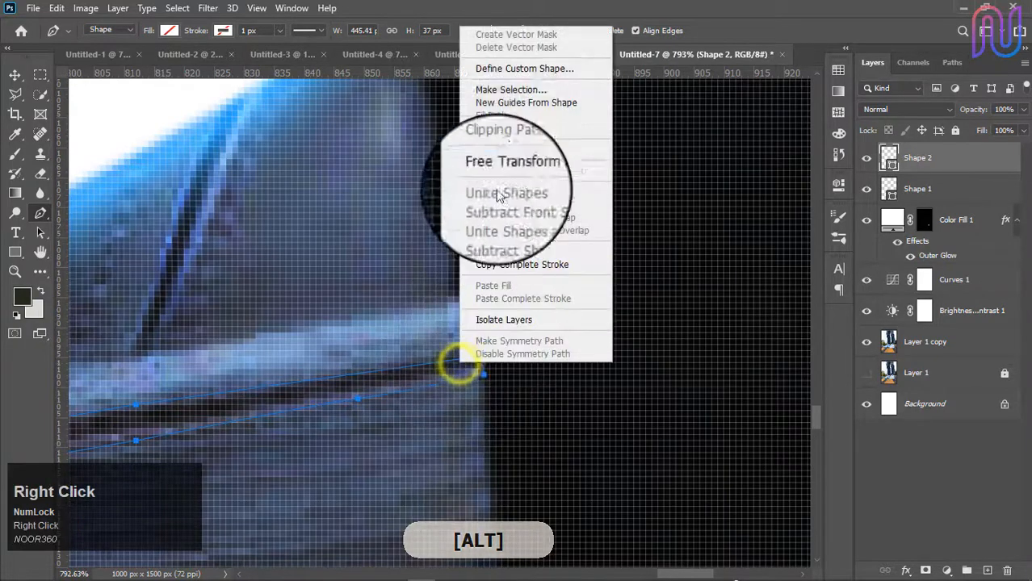
pyautogui.click(497, 89)
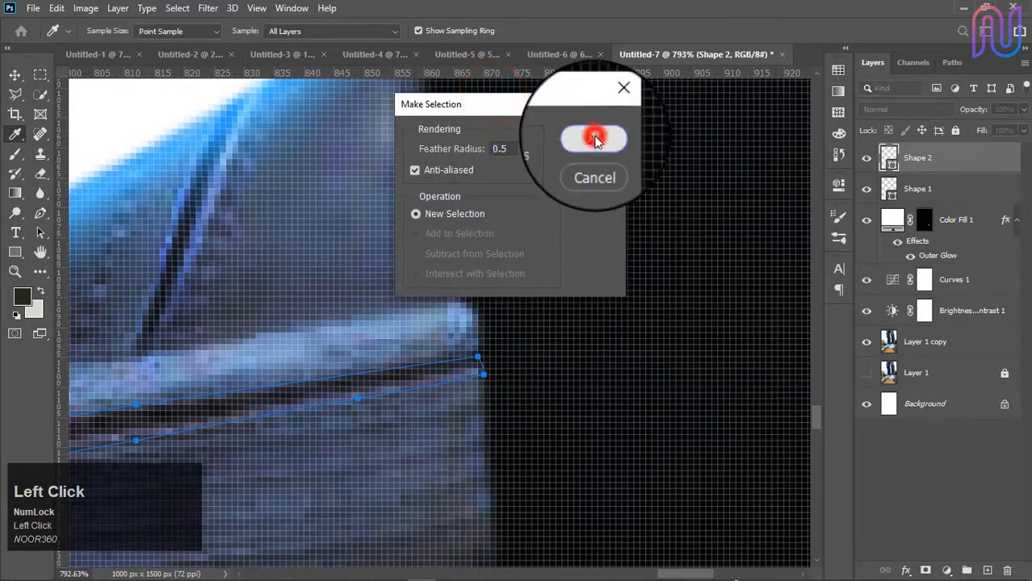
pyautogui.click(594, 139)
# Step: Fill the sole seam selection with white on the Color Fill 1 layer mask
pyautogui.click(921, 221)
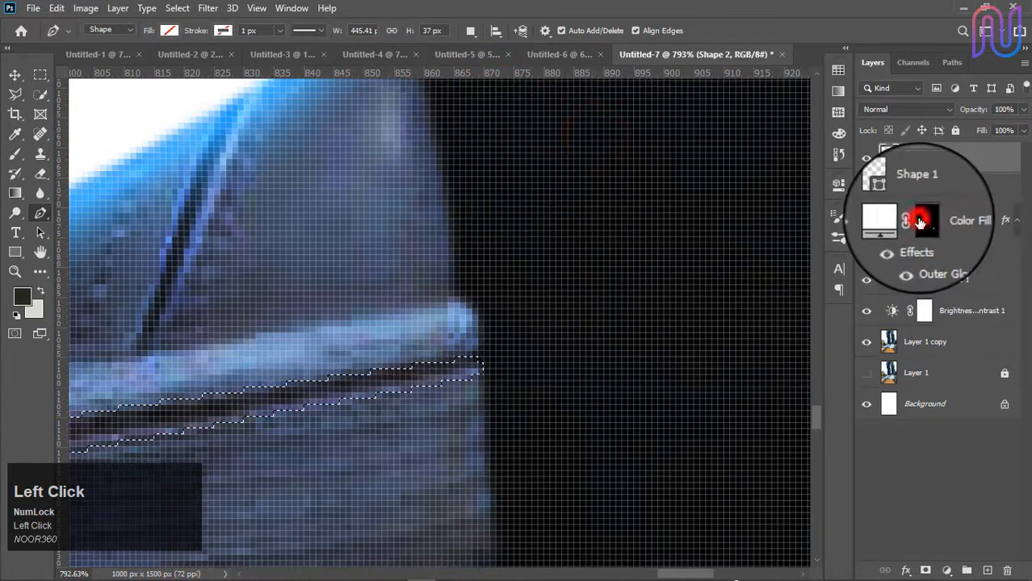
pyautogui.press('BackSpace')
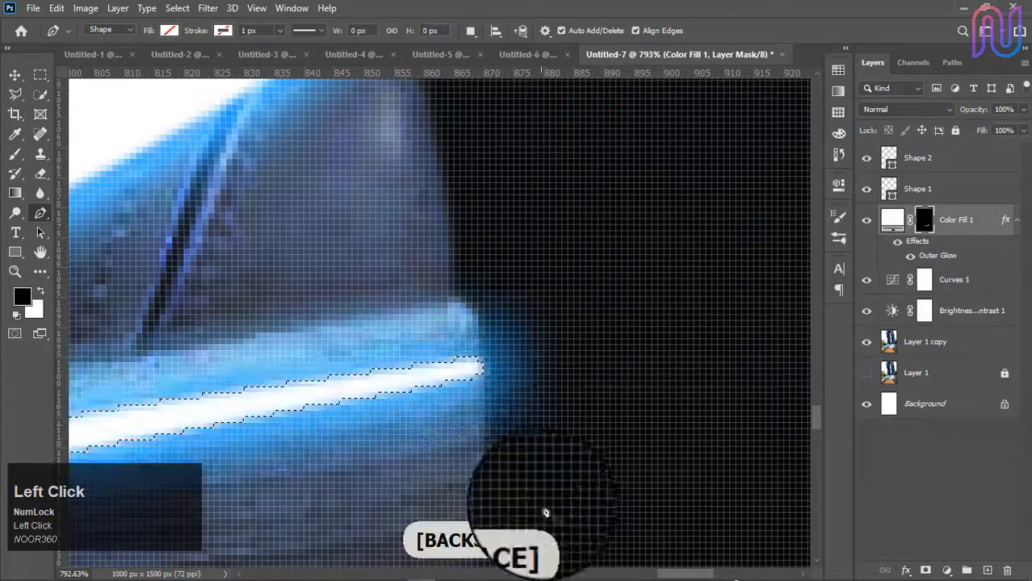
pyautogui.scroll(-4, 478, 399)
pyautogui.scroll(-10, 478, 403)
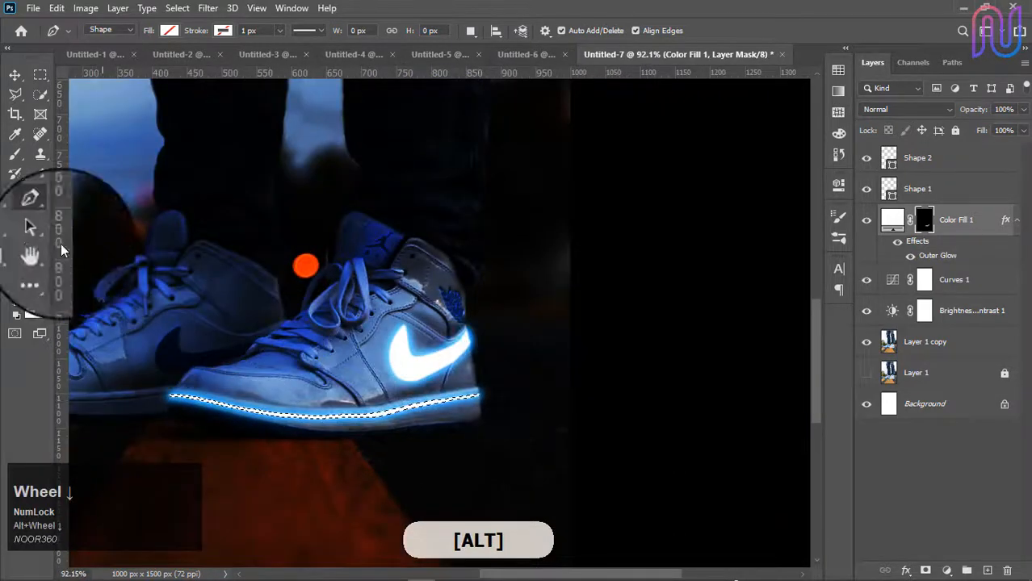
pyautogui.press('space')
pyautogui.moveTo(206, 321); pyautogui.dragTo(345, 318)
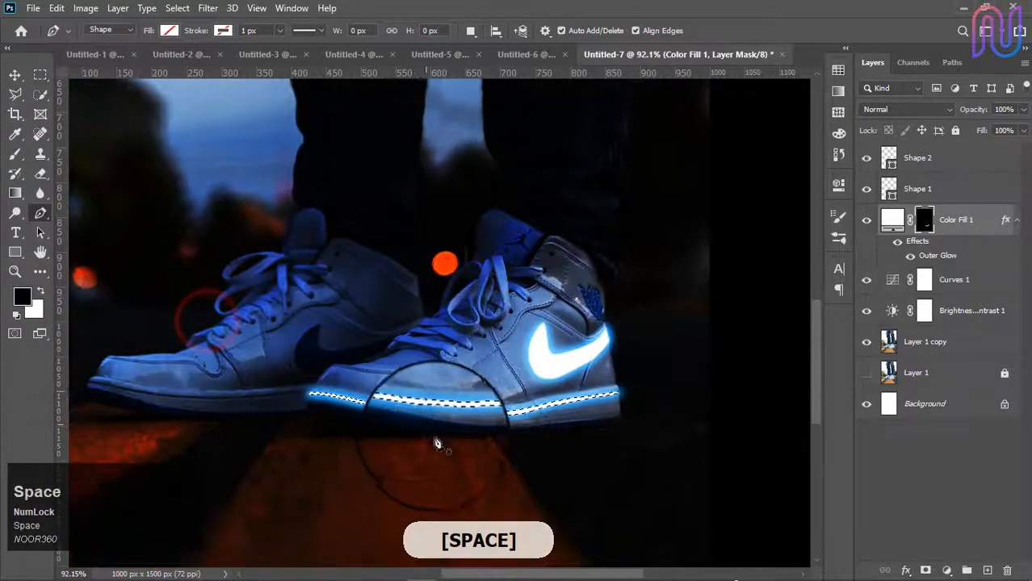
# Step: Select a small square on the front shoe's outsole below midfoot with the Polygonal Lasso and fill it white on the Color Fill 1 mask
pyautogui.scroll(3, 484, 465)
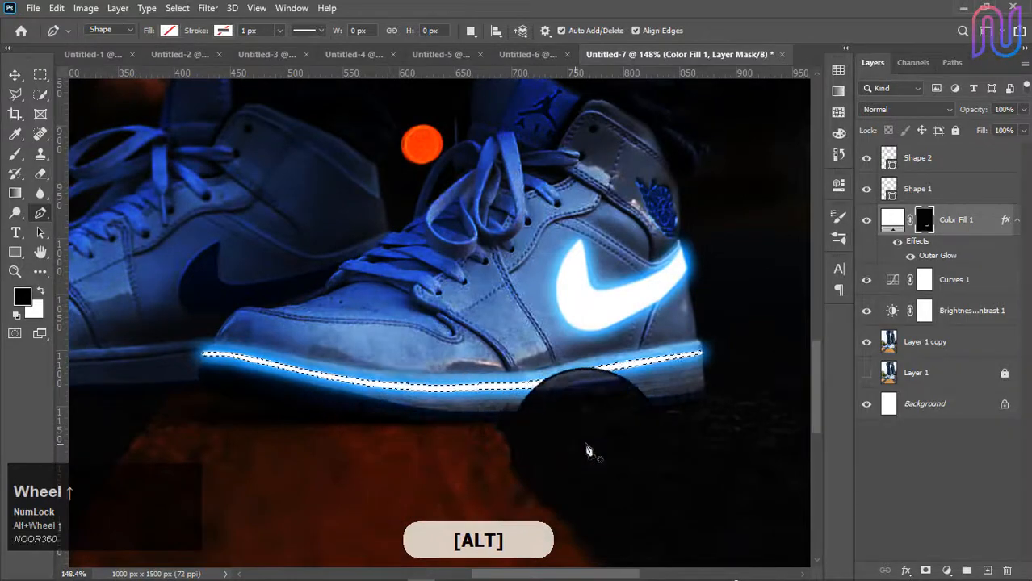
pyautogui.scroll(3, 664, 433)
pyautogui.press('space')
pyautogui.moveTo(650, 433); pyautogui.dragTo(616, 440)
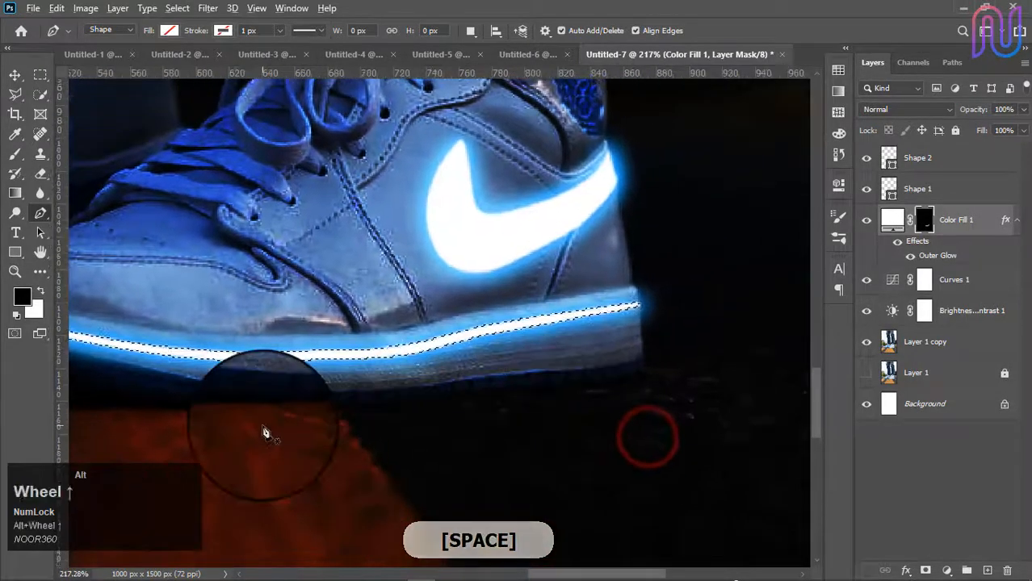
pyautogui.scroll(5, 478, 445)
pyautogui.press('space')
pyautogui.moveTo(310, 434); pyautogui.dragTo(411, 424)
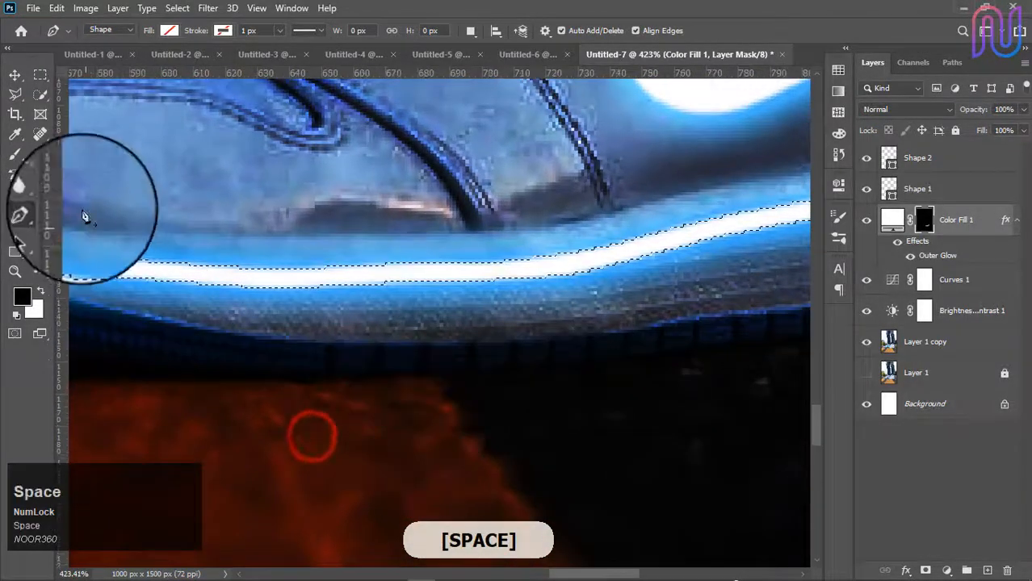
pyautogui.click(15, 94)
pyautogui.scroll(1, 343, 381)
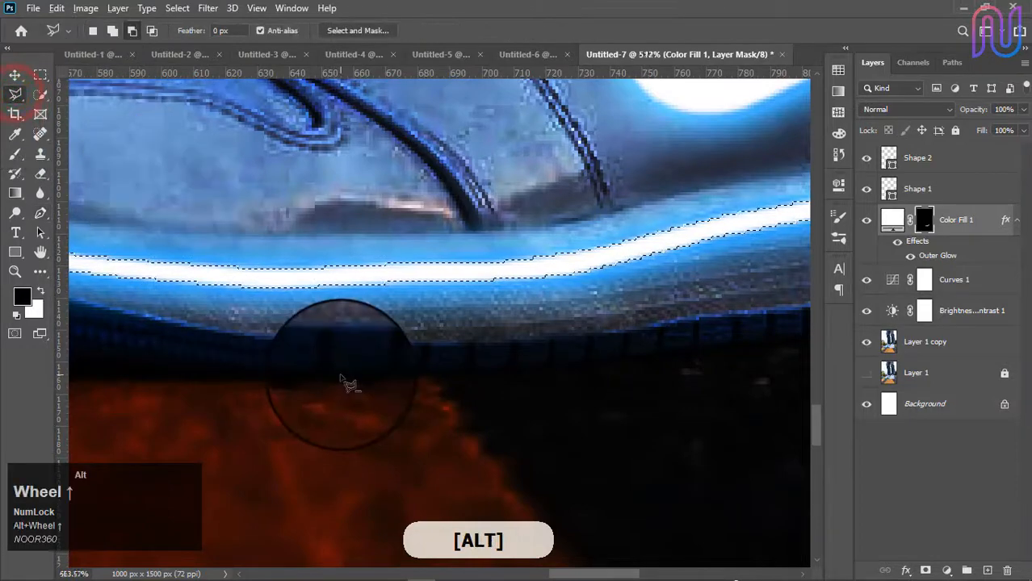
pyautogui.scroll(3, 343, 382)
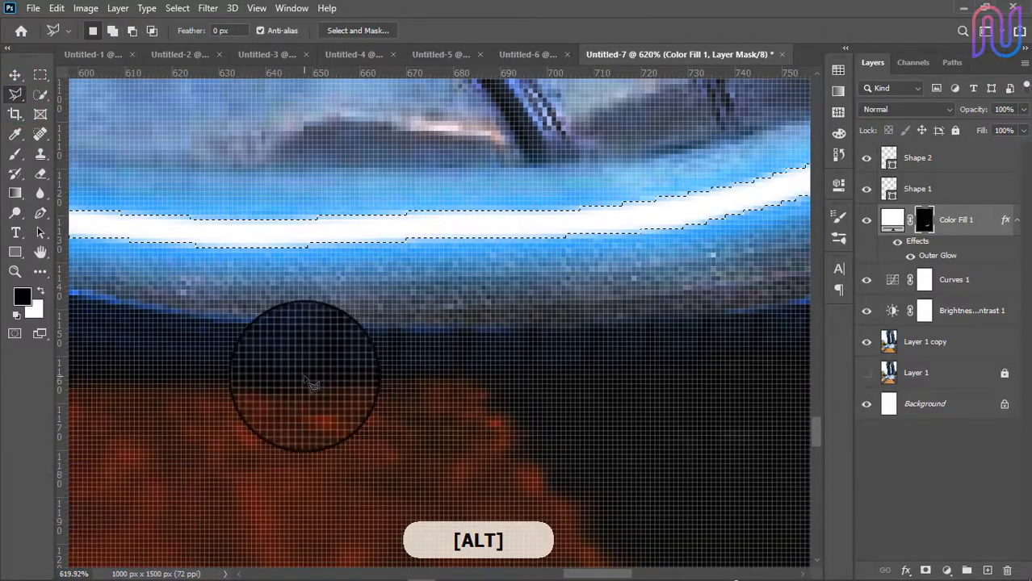
pyautogui.click(325, 388)
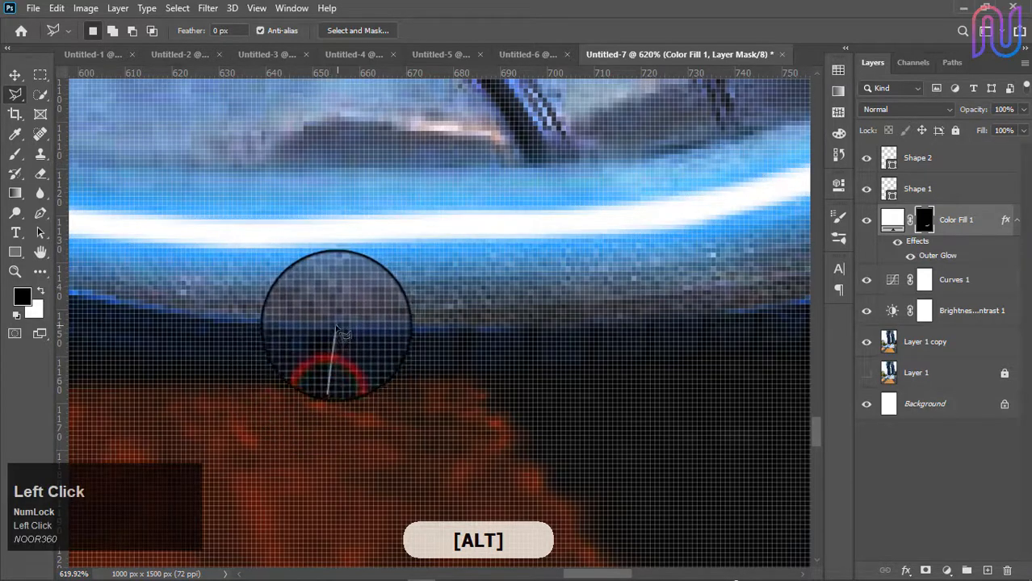
pyautogui.click(313, 326)
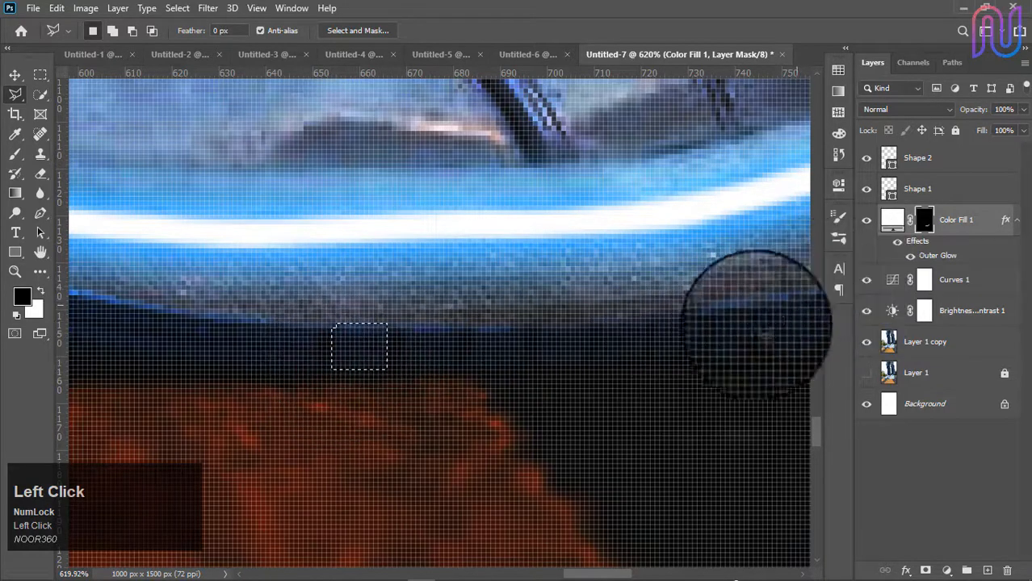
pyautogui.press('BackSpace')
# Step: Select and fill two more small white squares beside the first one, spaced toward the heel
pyautogui.click(405, 373)
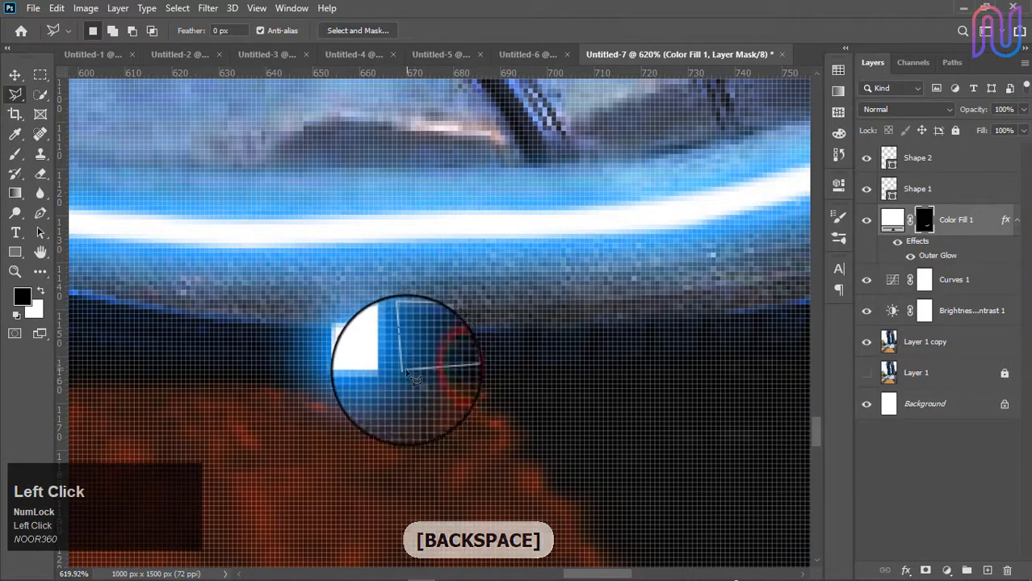
pyautogui.press('BackSpace')
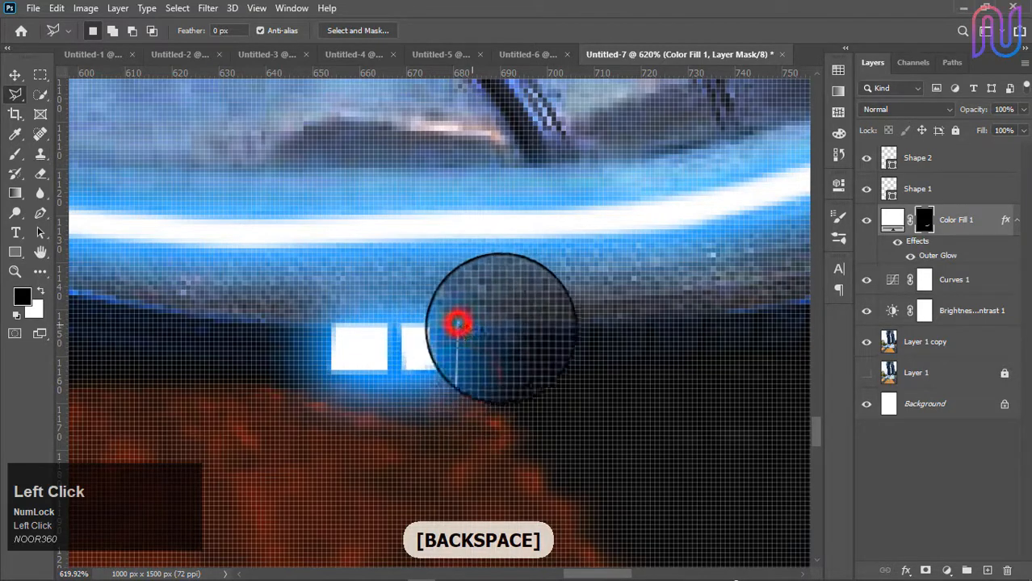
pyautogui.click(523, 365)
pyautogui.click(472, 369)
pyautogui.press('BackSpace')
# Step: Extend the row of evenly spaced white squares along the outsole beneath the midfoot
pyautogui.click(610, 386)
pyautogui.scroll(1, 565, 403)
pyautogui.moveTo(507, 433); pyautogui.dragTo(329, 431)
pyautogui.click(360, 365)
pyautogui.click(360, 325)
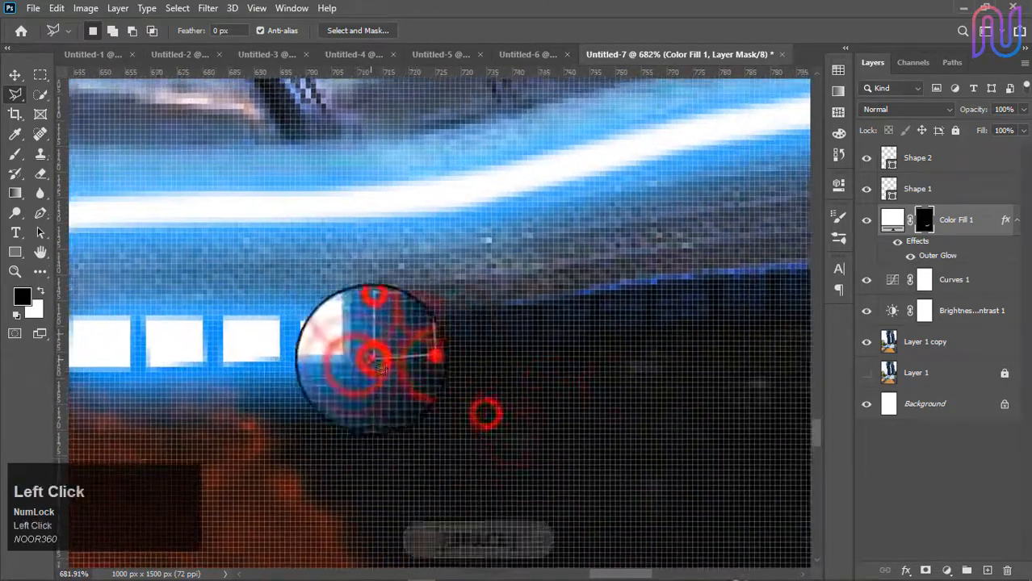
pyautogui.click(373, 358)
pyautogui.press('BackSpace')
# Step: Add more white squares that follow the outsole's rising edge just behind the midfoot
pyautogui.click(345, 360)
pyautogui.click(344, 320)
pyautogui.moveTo(541, 424); pyautogui.dragTo(346, 458)
pyautogui.click(388, 315)
pyautogui.click(387, 359)
pyautogui.click(345, 360)
pyautogui.click(292, 383)
pyautogui.press('BackSpace')
pyautogui.click(270, 391)
pyautogui.press('BackSpace')
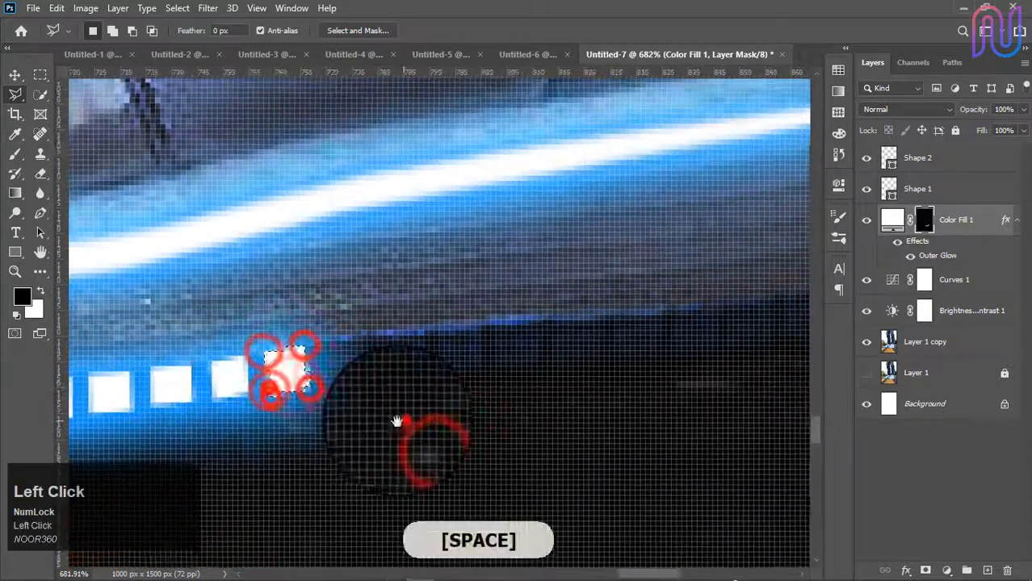
# Step: Continue the row of white squares along the outsole beneath the heel section
pyautogui.moveTo(400, 421)
pyautogui.mouseDown()
pyautogui.moveTo(306, 428)
pyautogui.moveTo(357, 444)
pyautogui.moveTo(347, 443)
pyautogui.mouseUp()
pyautogui.press('BackSpace')
pyautogui.click(224, 381)
pyautogui.press('BackSpace')
pyautogui.press('BackSpace')
pyautogui.press('BackSpace')
pyautogui.press('BackSpace')
pyautogui.click(423, 381)
pyautogui.press('BackSpace')
pyautogui.click(484, 380)
pyautogui.press('BackSpace')
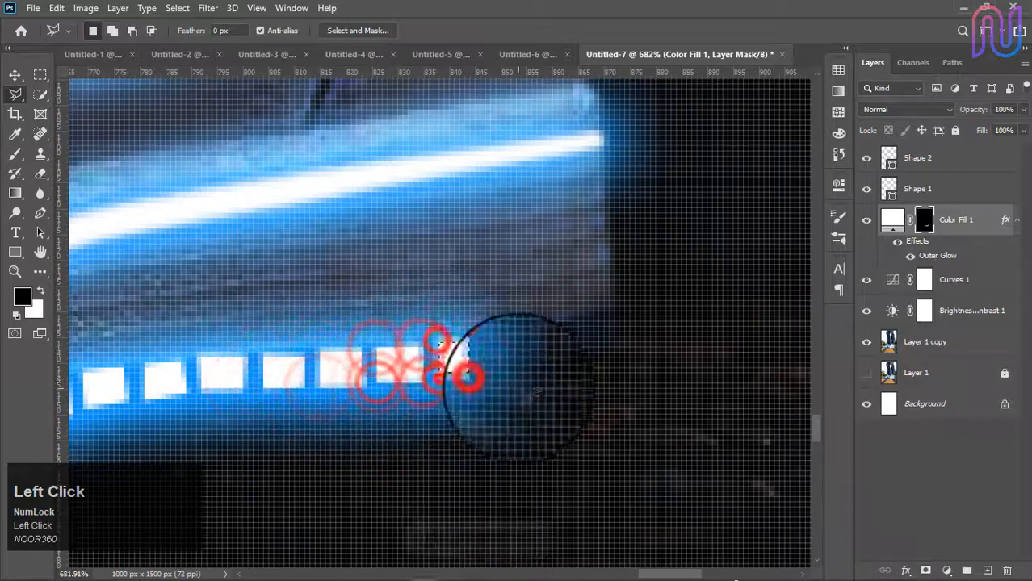
# Step: Add the last white square at the heel end of the outsole row
pyautogui.moveTo(526, 408); pyautogui.dragTo(450, 430)
pyautogui.click(452, 359)
pyautogui.click(418, 361)
pyautogui.click(419, 394)
pyautogui.scroll(-10, 521, 372)
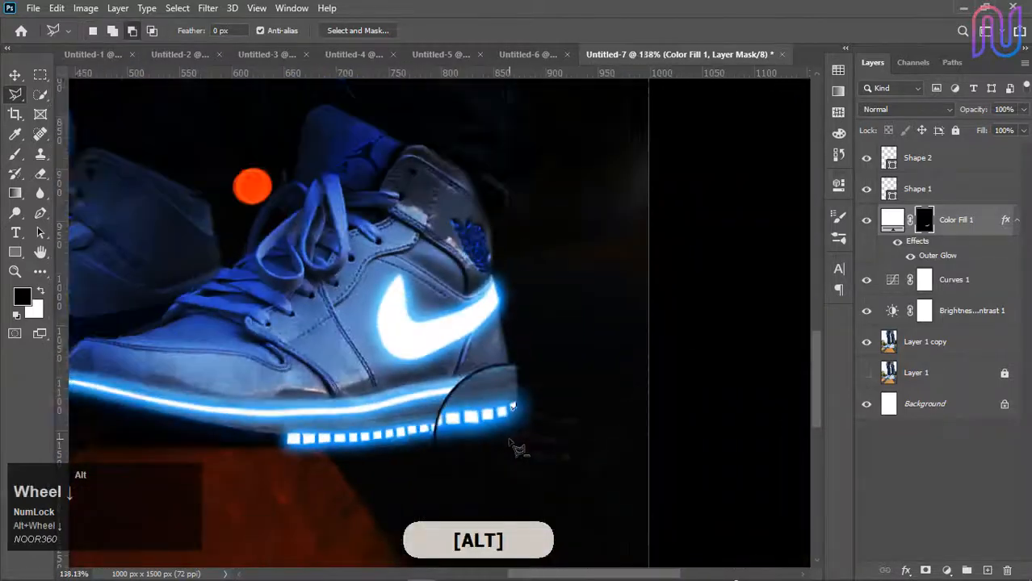
# Step: Start a Pen tool path just ahead of the frontmost square and curve it along the outsole toward the toe
pyautogui.moveTo(296, 446); pyautogui.dragTo(559, 433)
pyautogui.scroll(6, 433, 434)
pyautogui.scroll(-1, 557, 433)
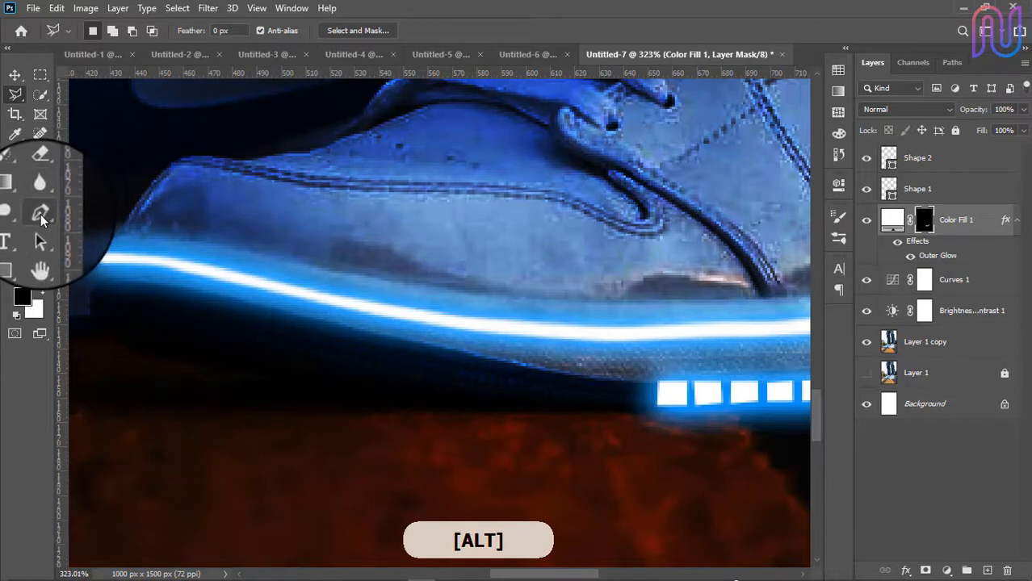
pyautogui.click(40, 213)
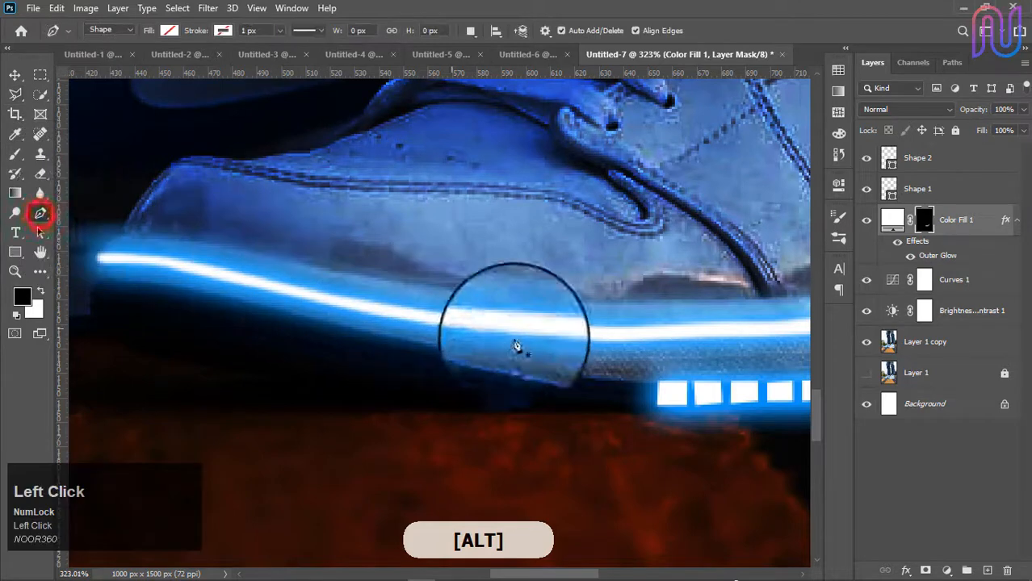
pyautogui.click(643, 396)
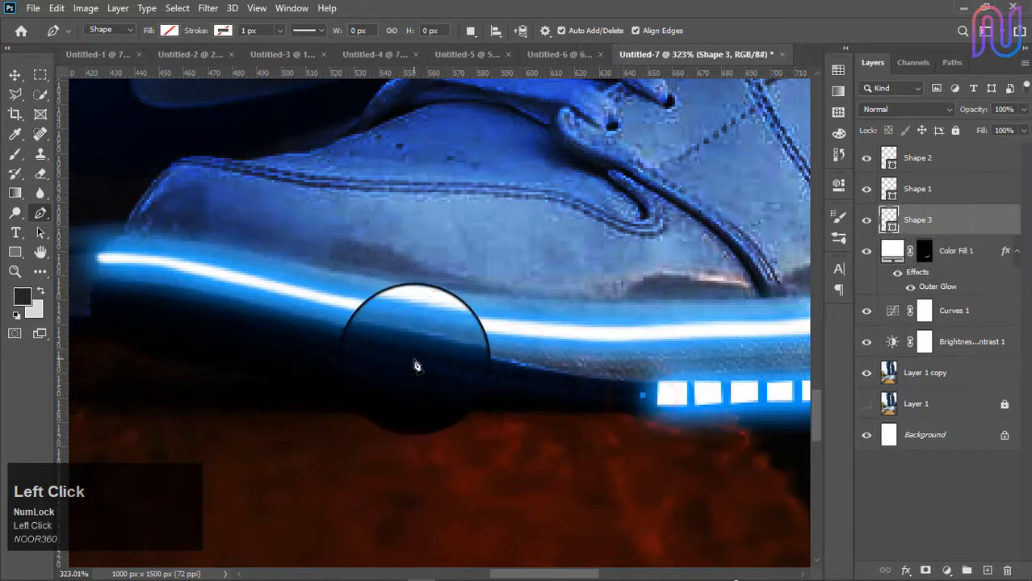
pyautogui.moveTo(409, 360); pyautogui.dragTo(344, 346)
pyautogui.press('space')
pyautogui.moveTo(391, 385); pyautogui.dragTo(493, 397)
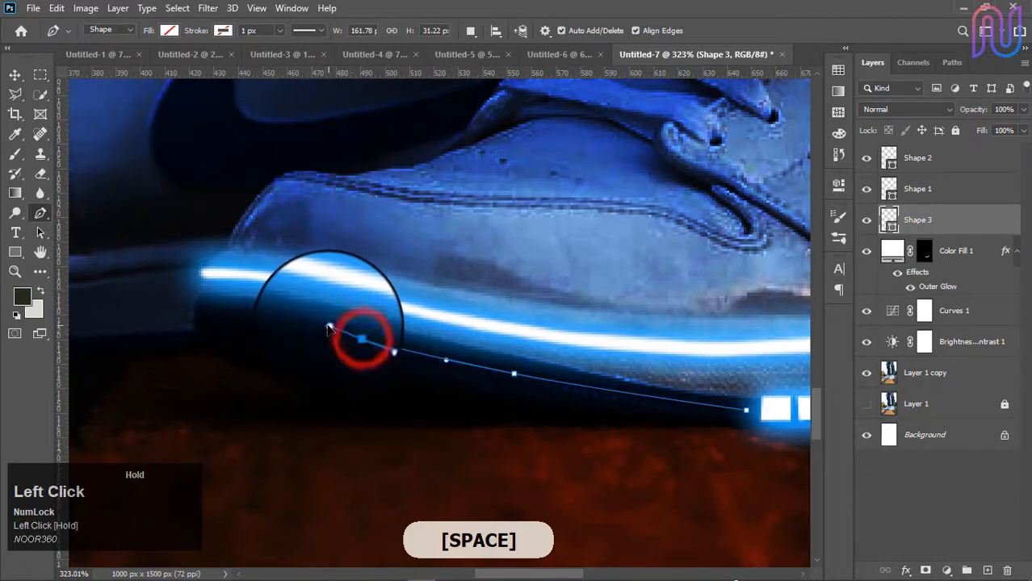
pyautogui.moveTo(321, 331); pyautogui.dragTo(322, 331)
# Step: Extend the outsole path's upper edge to the toe tip and adjust its anchor so the curve follows the sole
pyautogui.press('space')
pyautogui.moveTo(380, 396); pyautogui.dragTo(601, 451)
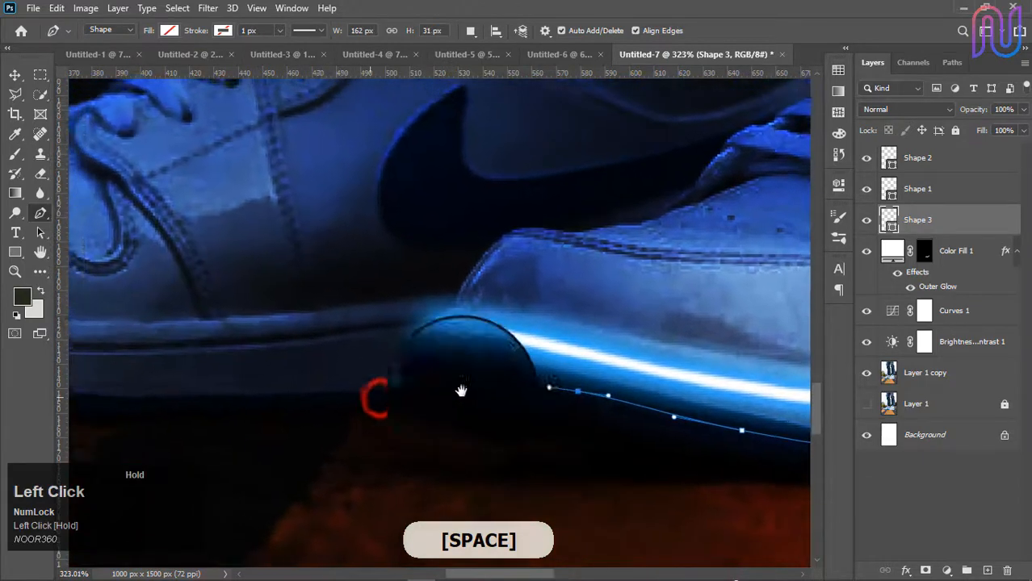
pyautogui.moveTo(456, 374); pyautogui.dragTo(523, 418)
pyautogui.scroll(3, 470, 401)
pyautogui.press('space')
pyautogui.moveTo(622, 488); pyautogui.dragTo(491, 461)
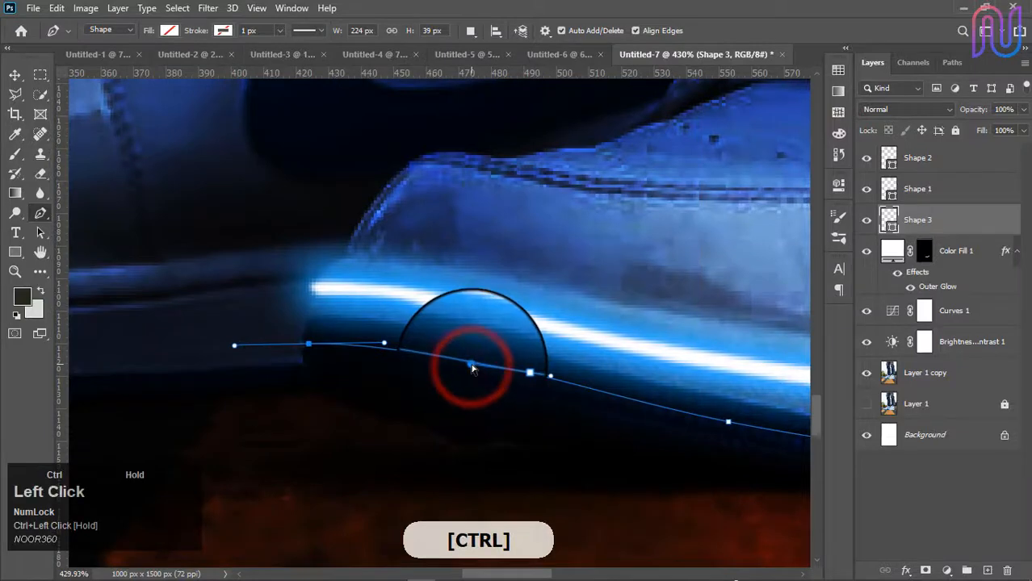
pyautogui.scroll(1, 315, 361)
# Step: Remove the toe-tip anchor's outgoing handle and add a point just below it to turn the path back
pyautogui.keyDown('alt'); pyautogui.click(308, 341); pyautogui.keyUp('alt')
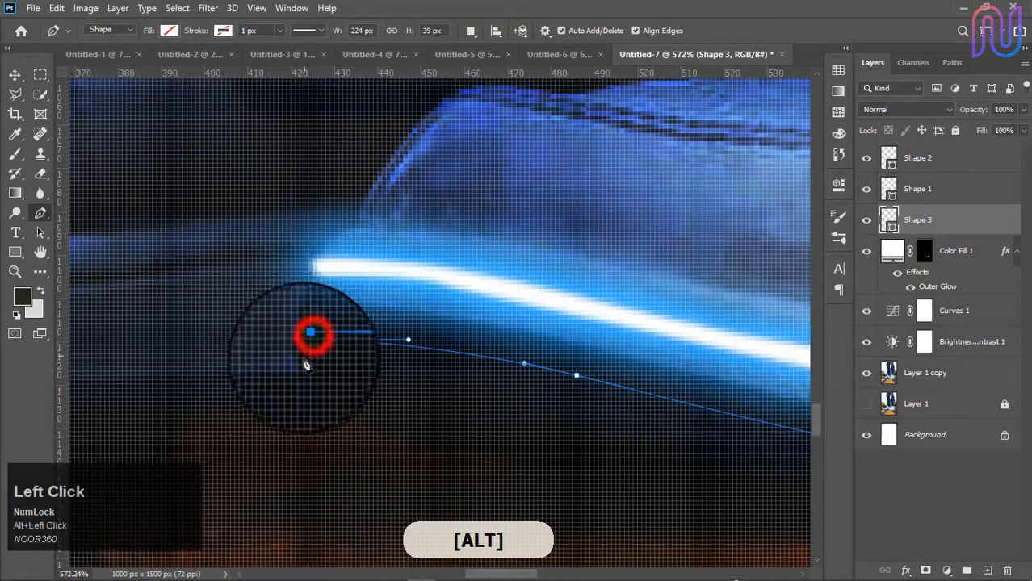
pyautogui.keyDown('alt'); pyautogui.click(304, 352); pyautogui.keyUp('alt')
pyautogui.moveTo(305, 353); pyautogui.dragTo(323, 355)
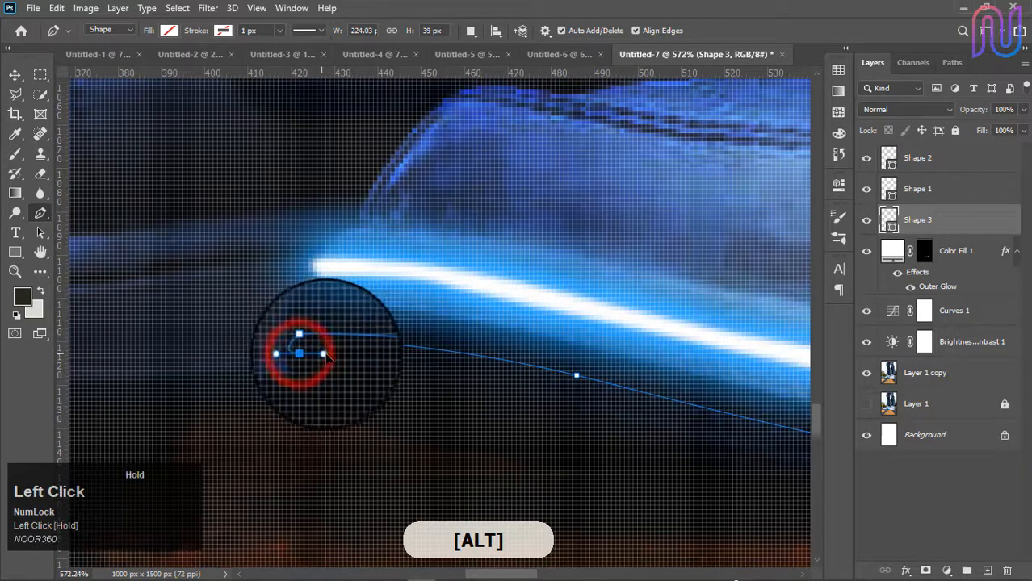
pyautogui.moveTo(410, 424); pyautogui.dragTo(276, 396)
pyautogui.scroll(-1, 281, 399)
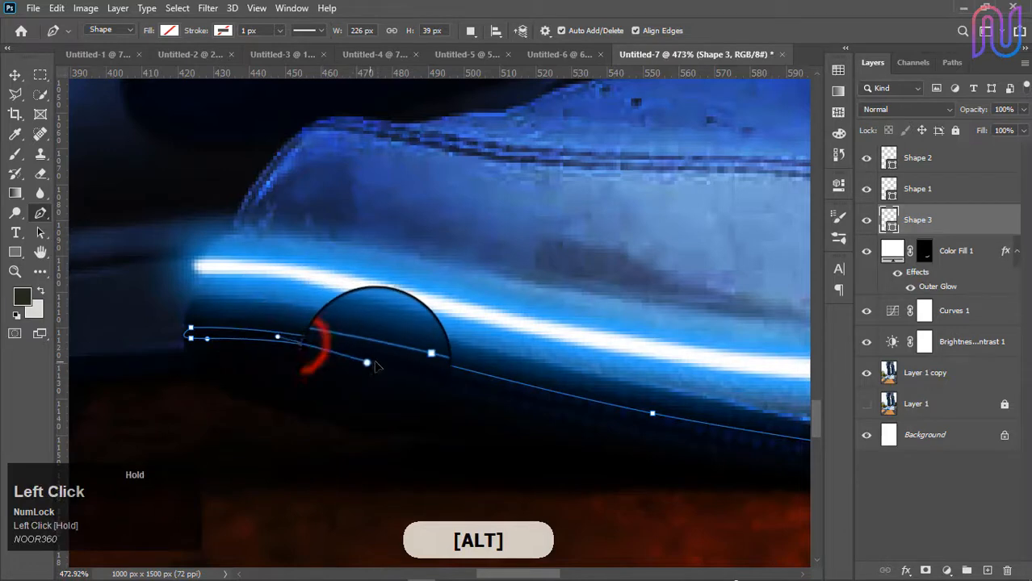
# Step: Trace the strip's lower edge from the toe back to the white squares and close the path at its starting point
pyautogui.moveTo(473, 427)
pyautogui.mouseDown()
pyautogui.moveTo(350, 397)
pyautogui.moveTo(327, 364)
pyautogui.moveTo(332, 353)
pyautogui.mouseUp()
pyautogui.moveTo(442, 449); pyautogui.dragTo(339, 401)
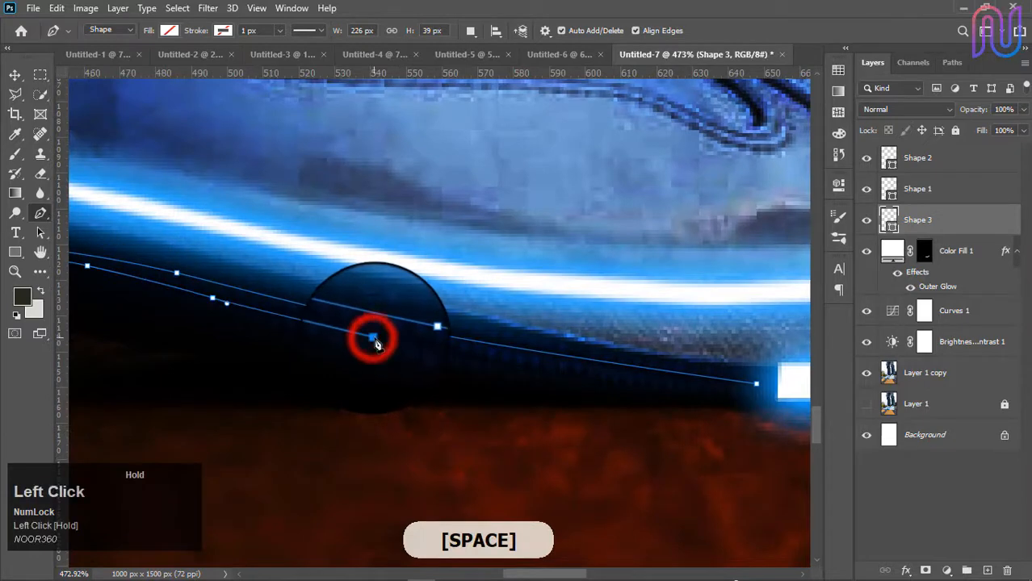
pyautogui.moveTo(472, 418); pyautogui.dragTo(380, 408)
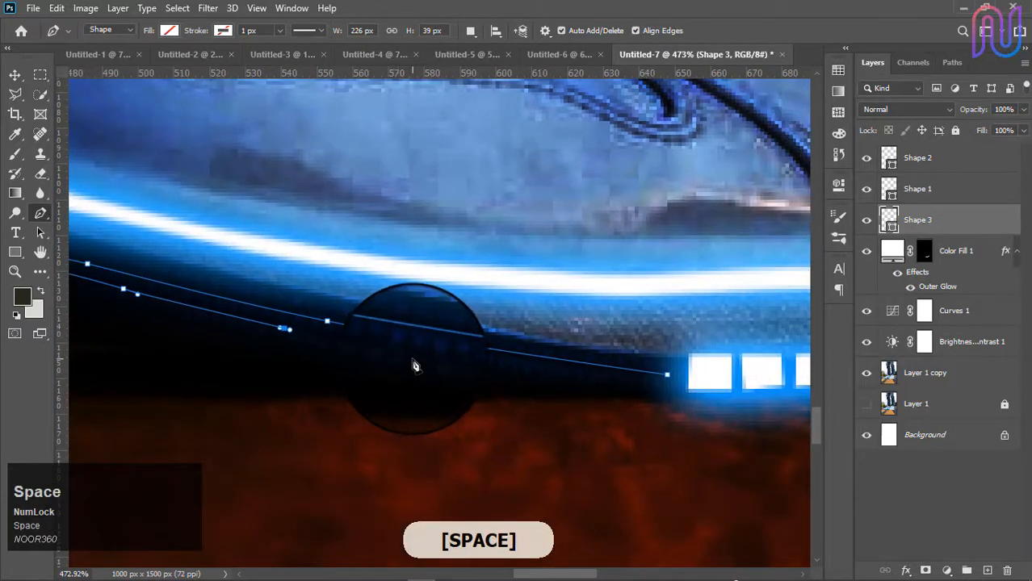
pyautogui.moveTo(429, 361); pyautogui.dragTo(430, 363)
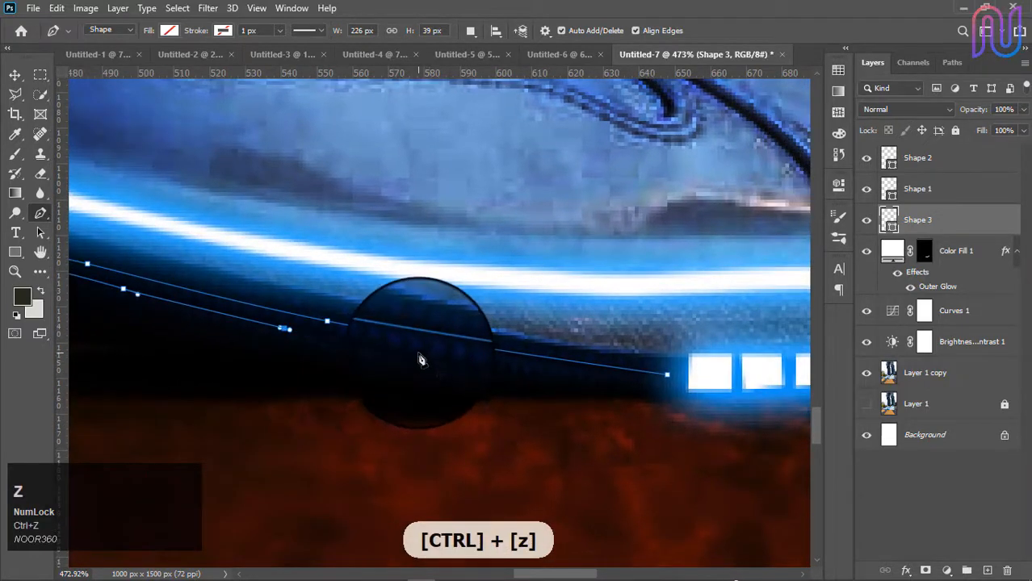
pyautogui.moveTo(529, 425); pyautogui.dragTo(446, 427)
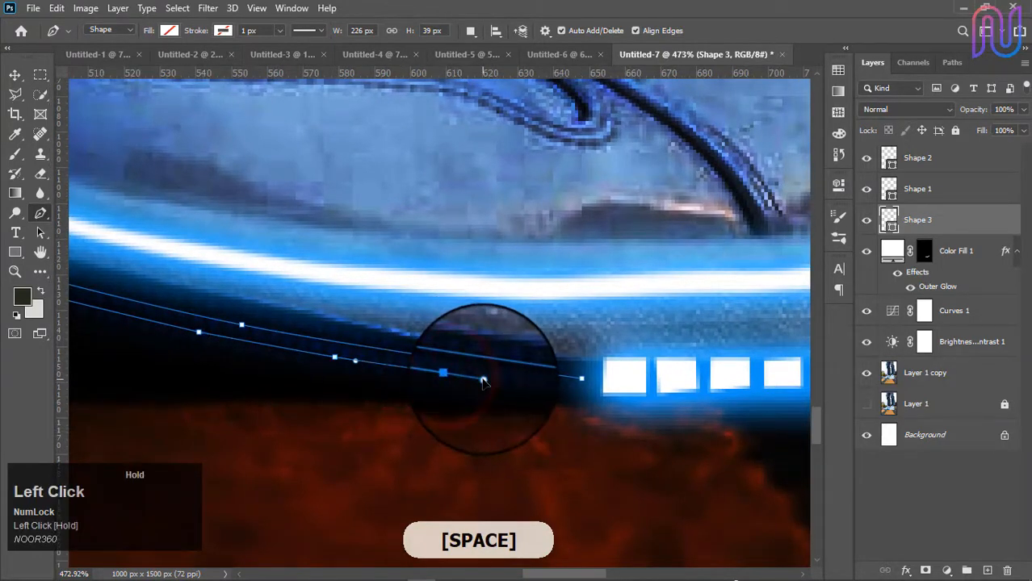
pyautogui.click(583, 392)
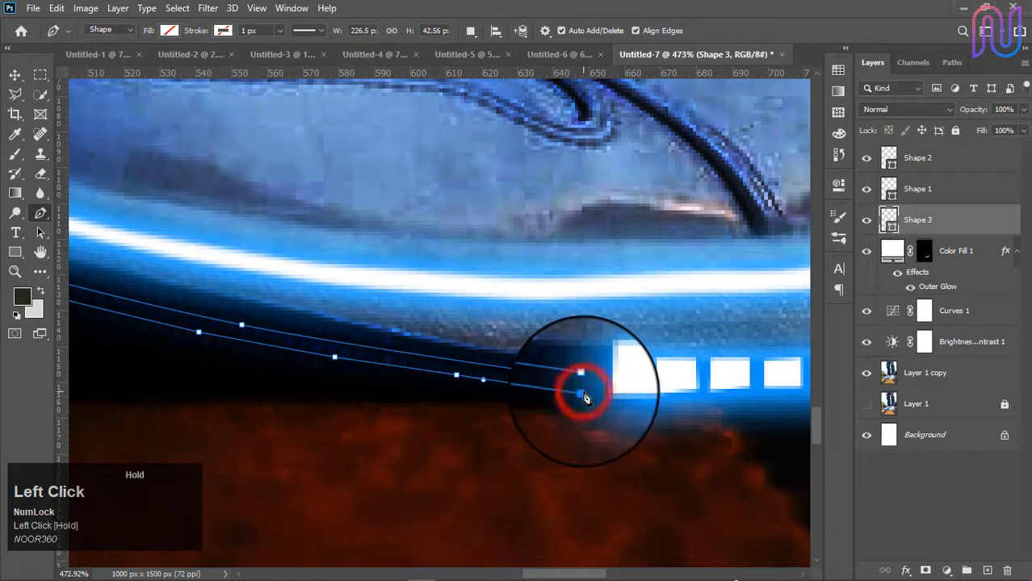
pyautogui.click(582, 381)
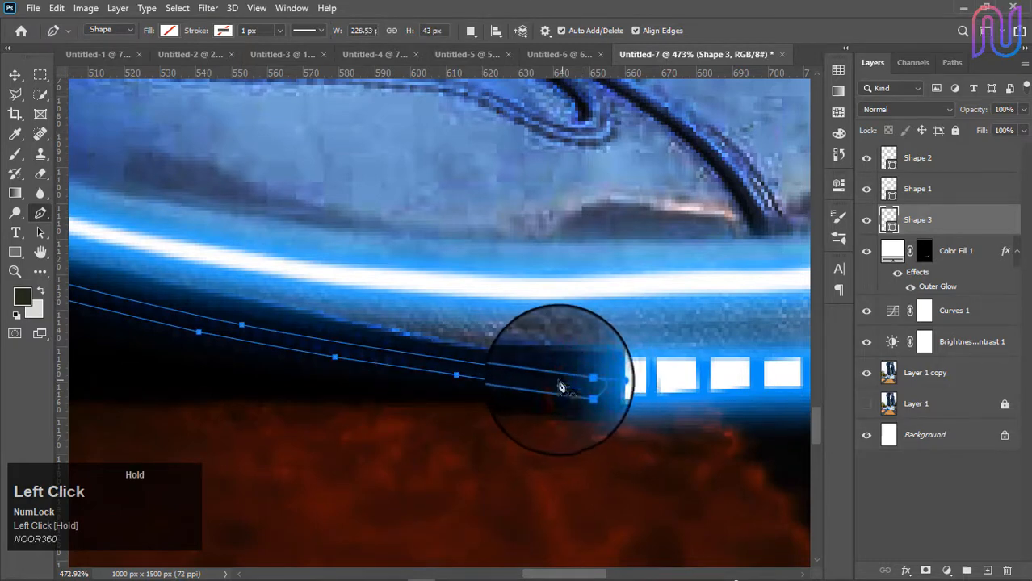
# Step: Make a new anti-aliased selection from the closed outsole strip path with a feather of 0.5 pixels
pyautogui.rightClick(534, 383)
pyautogui.click(542, 107)
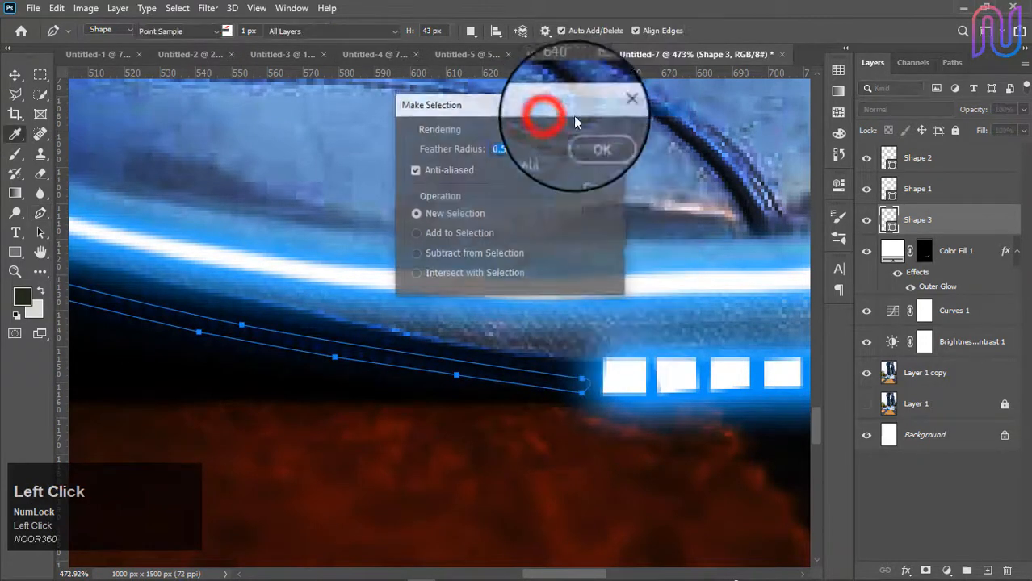
pyautogui.click(588, 131)
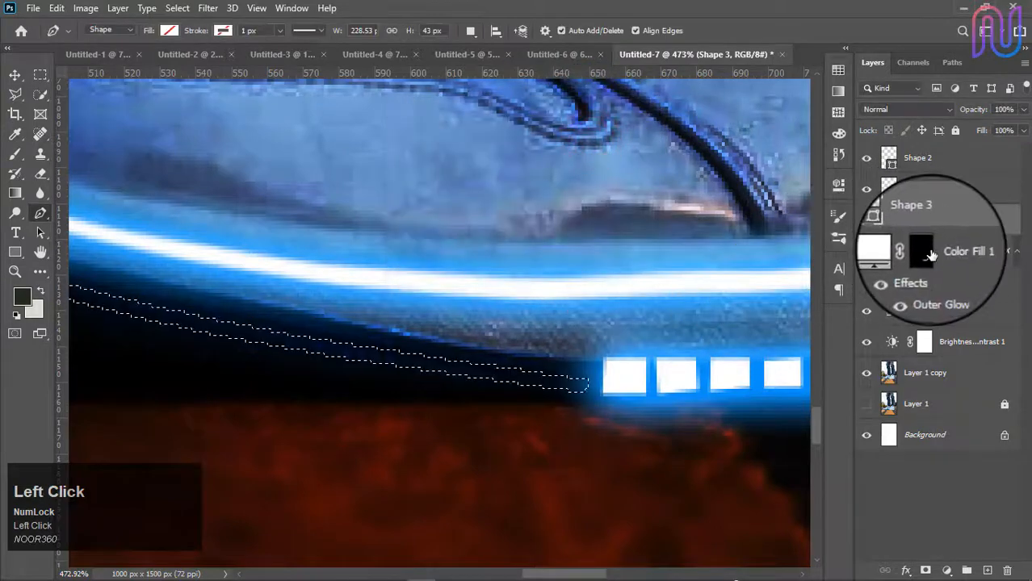
# Step: Fill the outsole strip selection with white on the Color Fill 1 layer mask
pyautogui.click(929, 253)
pyautogui.press('BackSpace')
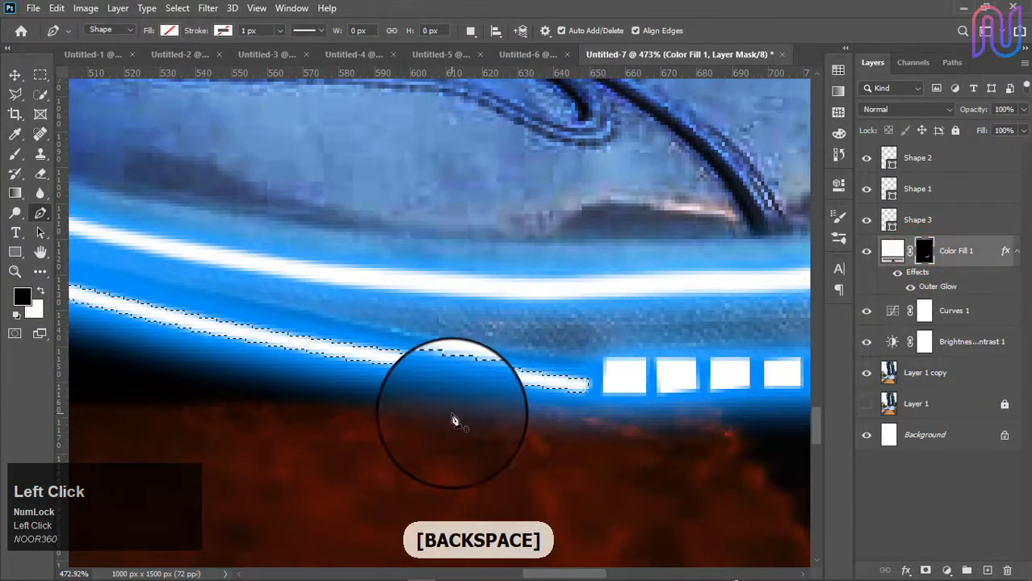
pyautogui.keyDown('alt'); pyautogui.scroll(-8, 453, 420); pyautogui.keyUp('alt')
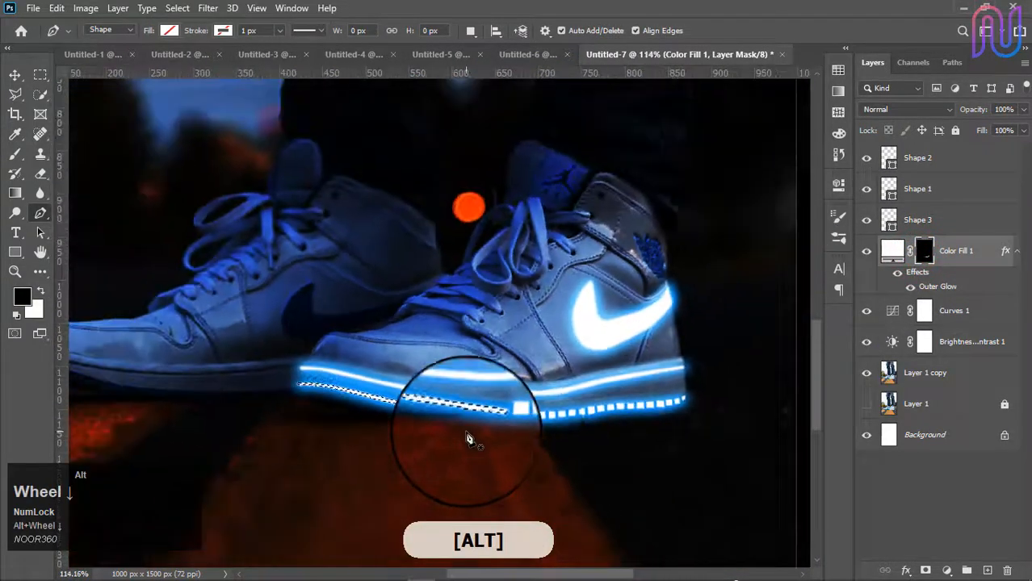
# Step: Start a path at the rear shoe's toe and trace the sole seam's upper edge to the front shoe's glowing seam
pyautogui.moveTo(610, 449); pyautogui.dragTo(507, 458)
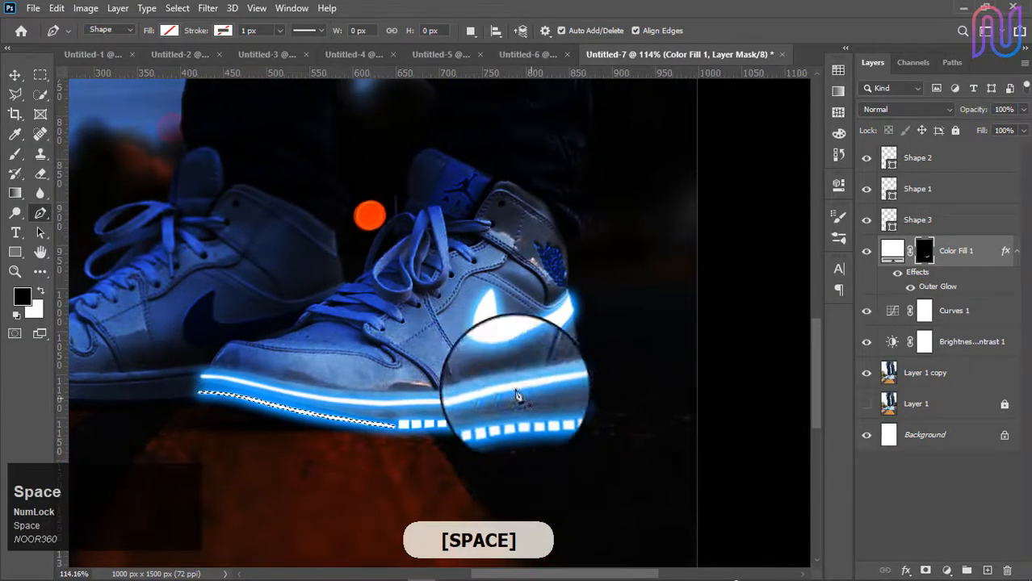
pyautogui.keyDown('alt'); pyautogui.scroll(3, 454, 345); pyautogui.keyUp('alt')
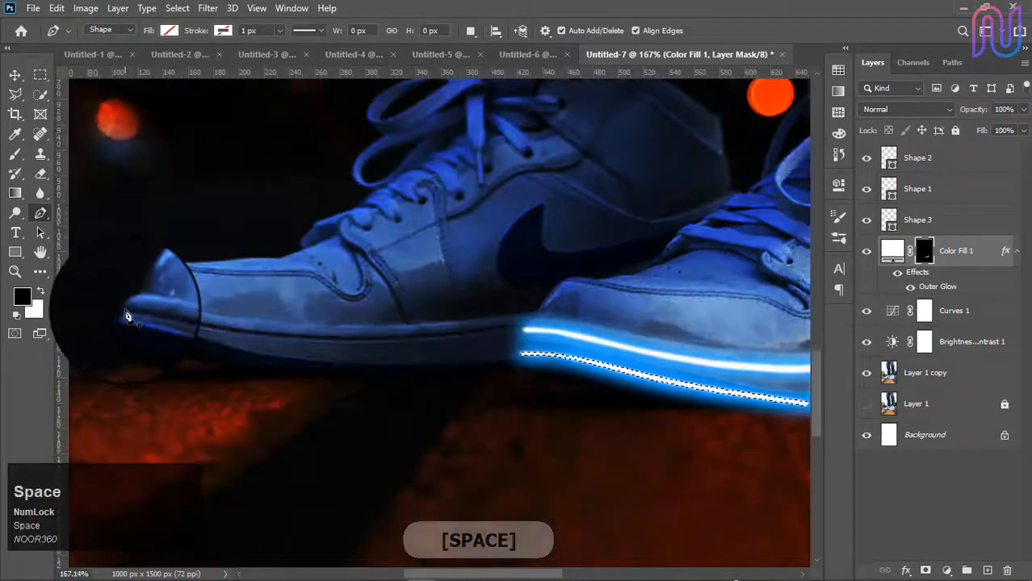
pyautogui.click(125, 310)
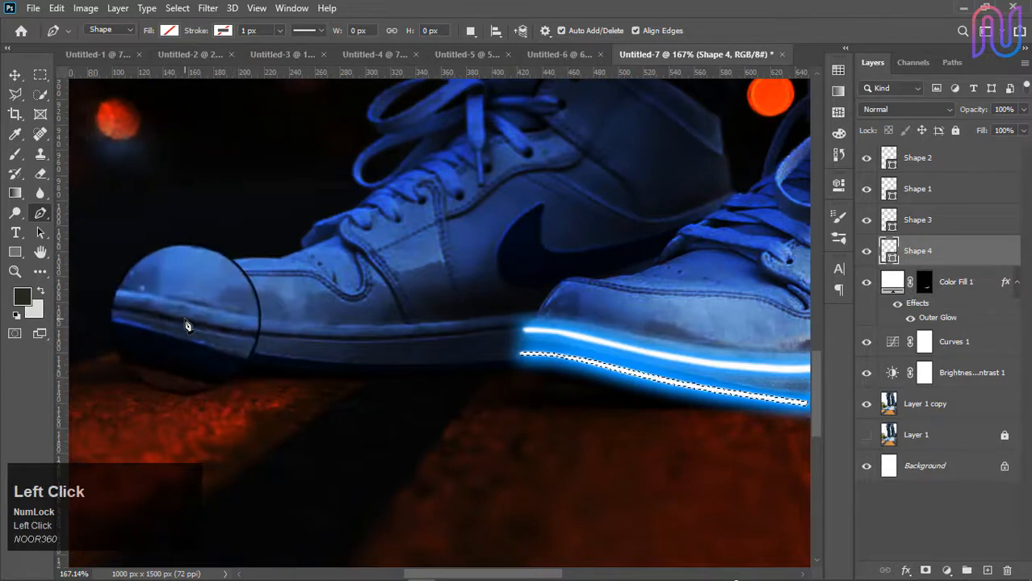
pyautogui.click(185, 320)
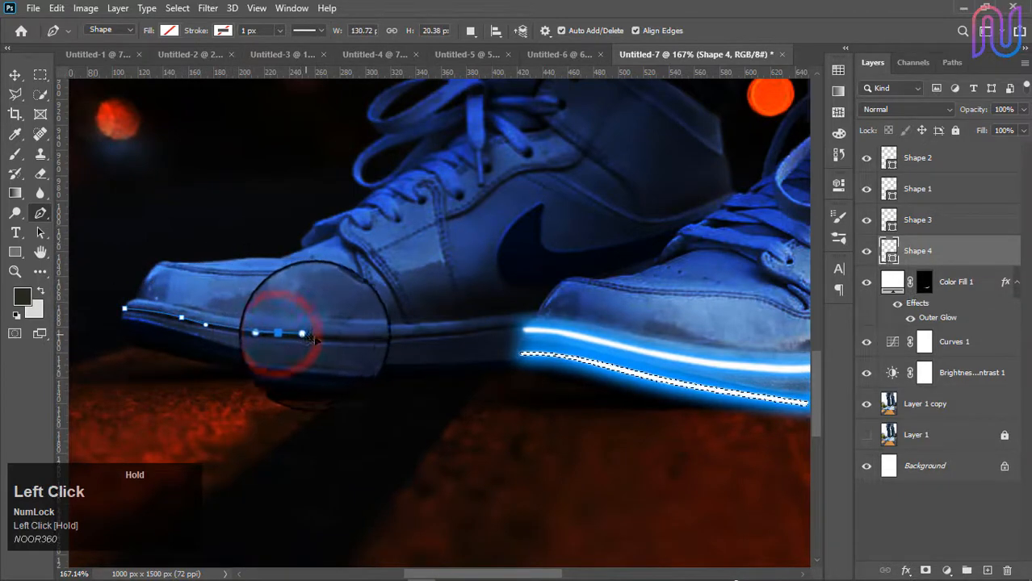
pyautogui.moveTo(306, 334); pyautogui.dragTo(307, 334)
pyautogui.press('space')
pyautogui.moveTo(381, 374); pyautogui.dragTo(355, 378)
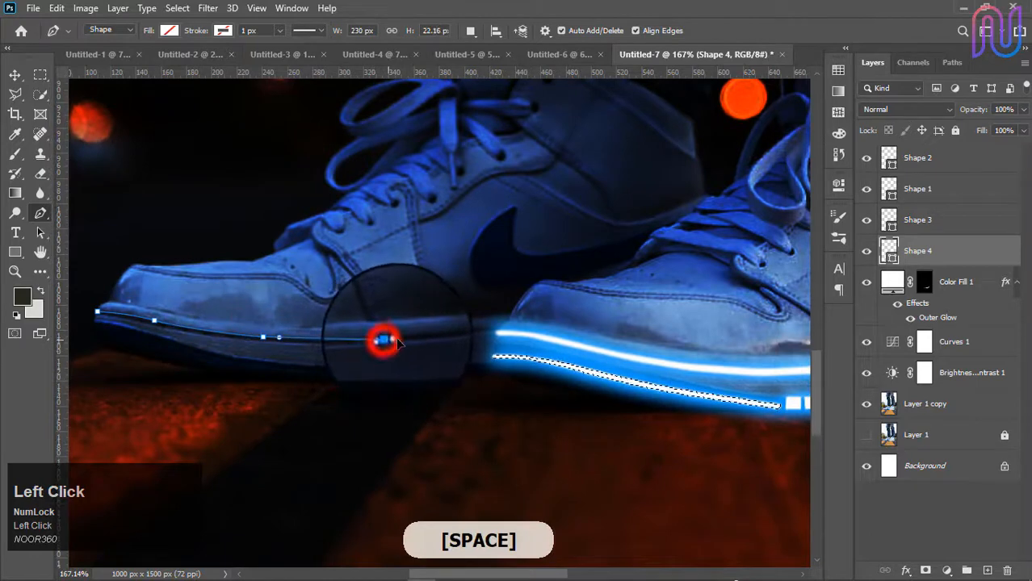
pyautogui.moveTo(398, 343); pyautogui.dragTo(488, 345)
pyautogui.click(492, 336)
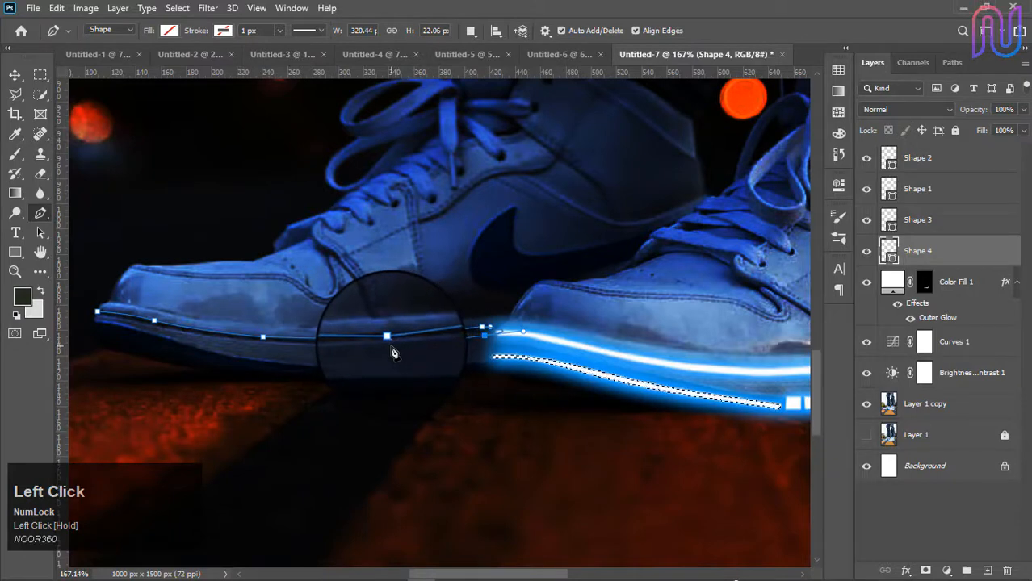
# Step: Trace the lower edge of the rear shoe's sole seam back to the toe and close the path
pyautogui.moveTo(388, 352); pyautogui.dragTo(106, 330)
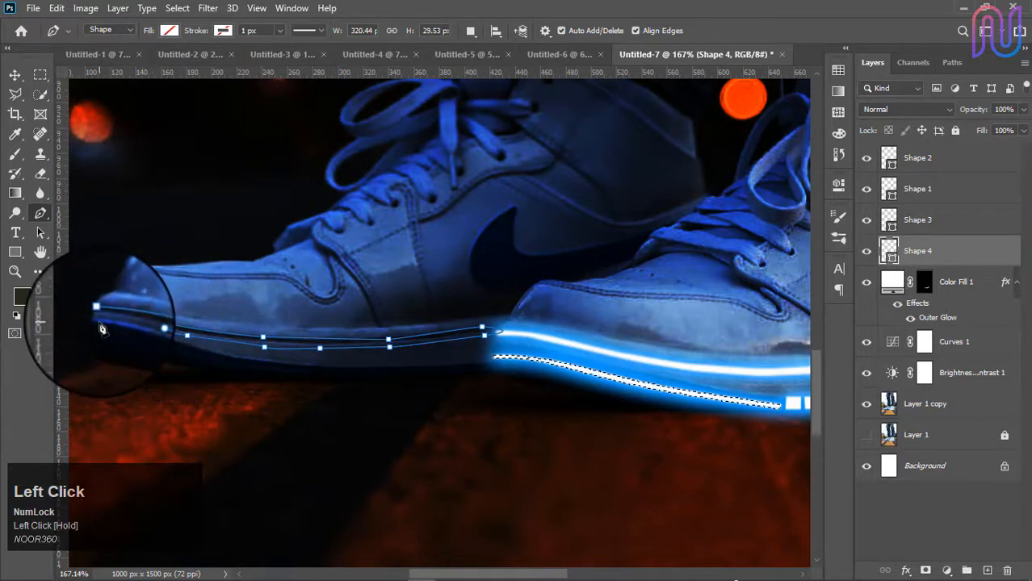
pyautogui.click(100, 324)
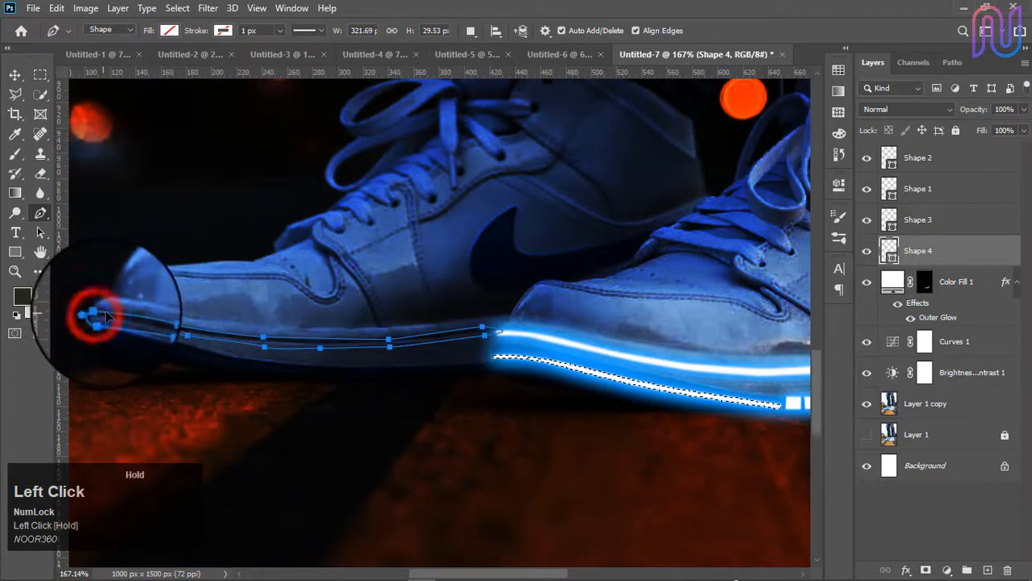
pyautogui.moveTo(105, 316); pyautogui.dragTo(116, 320)
# Step: Make a selection from the rear shoe's seam path and fill it with white on the Color Fill 1 layer mask
pyautogui.rightClick(118, 317)
pyautogui.click(158, 307)
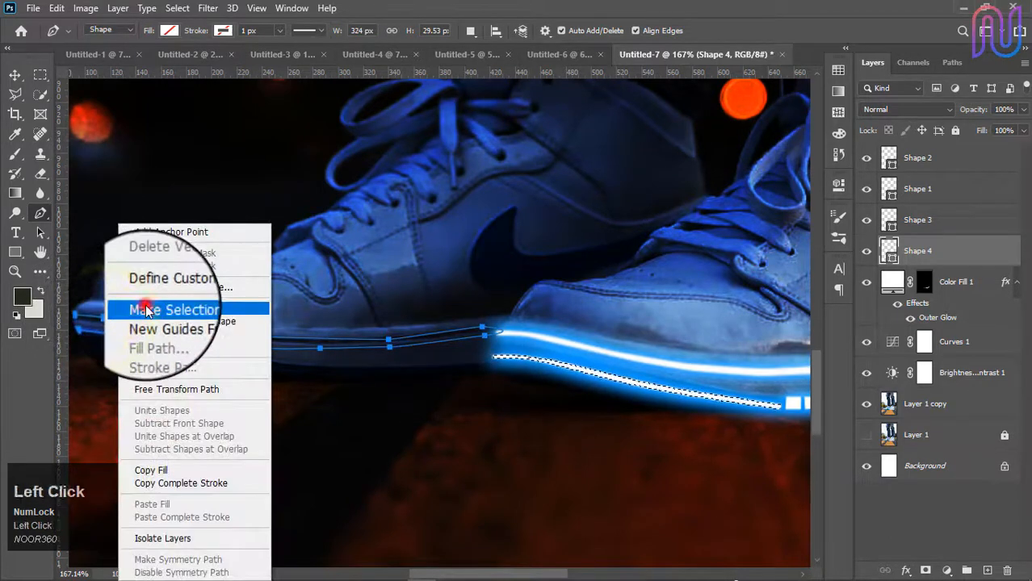
pyautogui.click(594, 140)
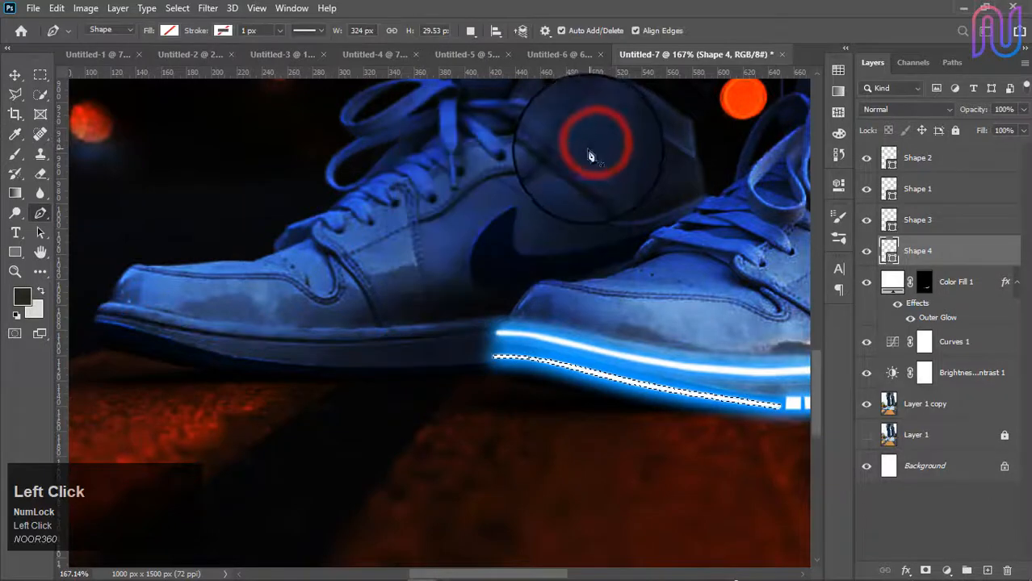
pyautogui.click(926, 282)
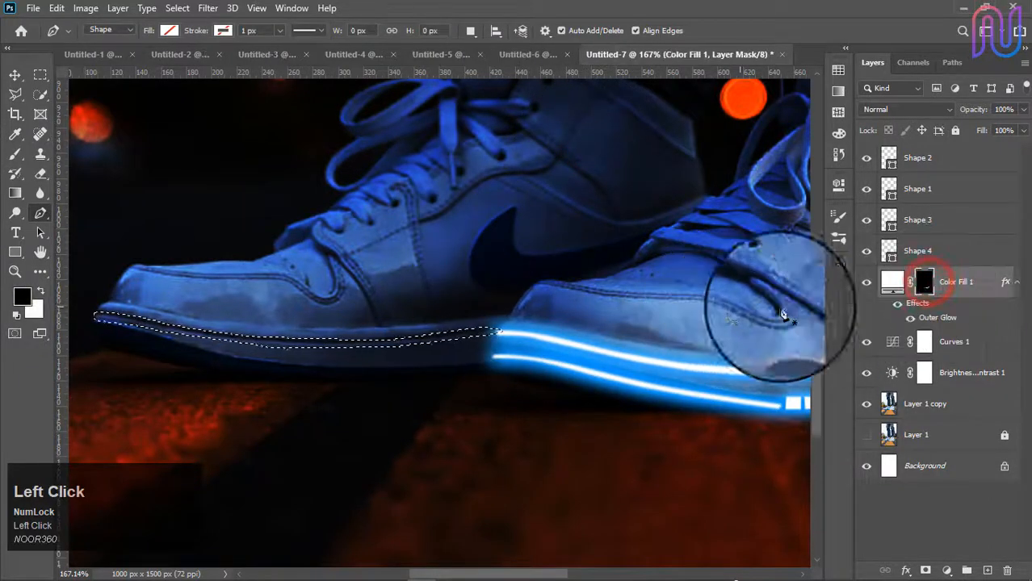
pyautogui.press('BackSpace')
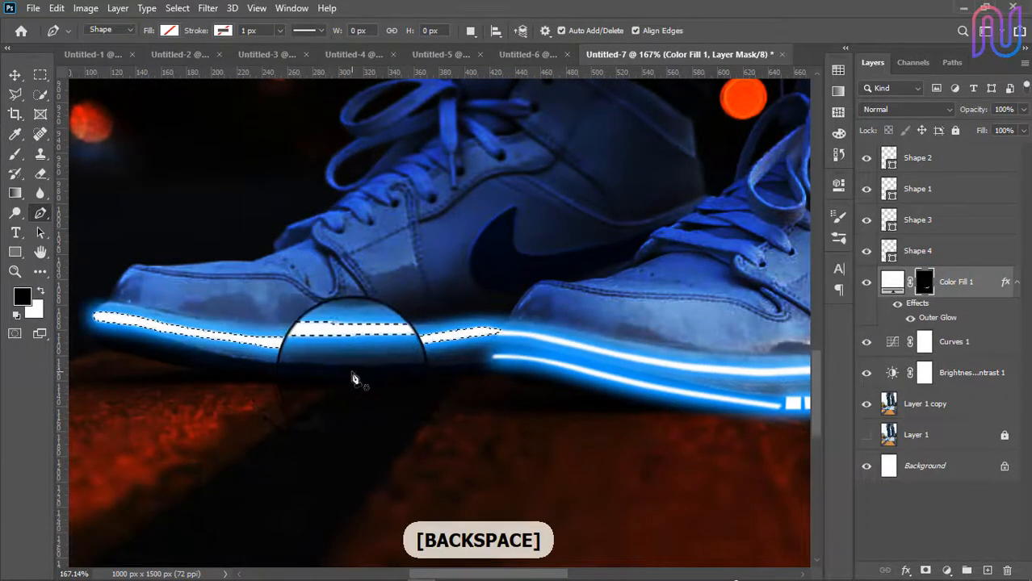
# Step: Start a path at the tip of the rear shoe's swoosh and trace its upper edge to the front shoe's laces
pyautogui.scroll(3, 421, 380)
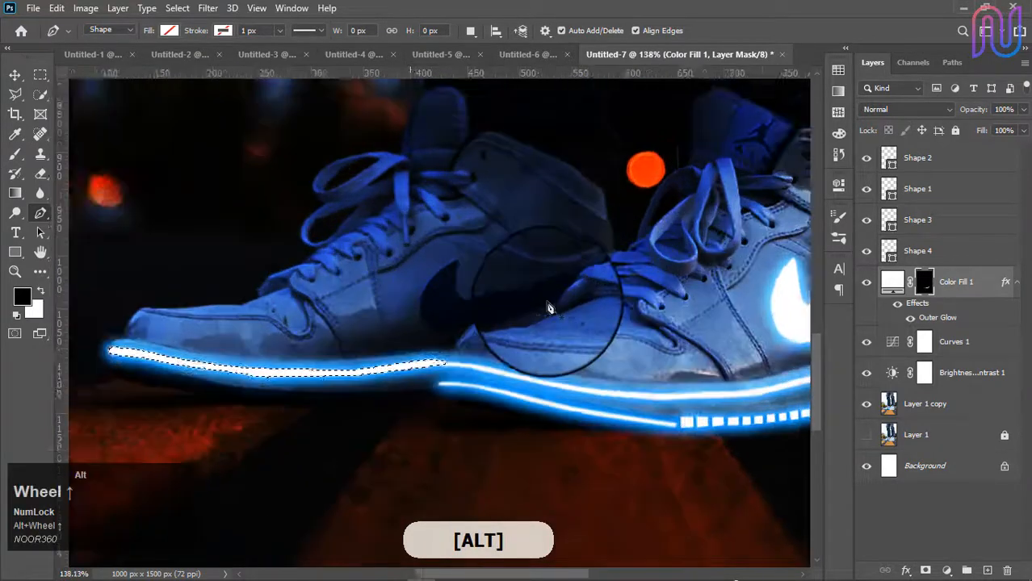
pyautogui.scroll(1, 547, 307)
pyautogui.moveTo(546, 299); pyautogui.dragTo(465, 320)
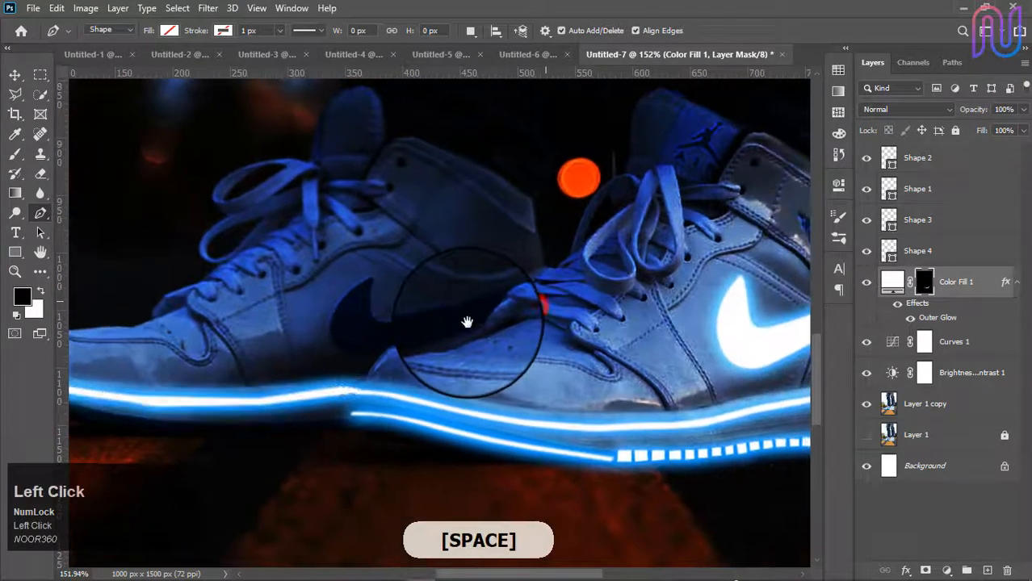
pyautogui.scroll(8, 464, 323)
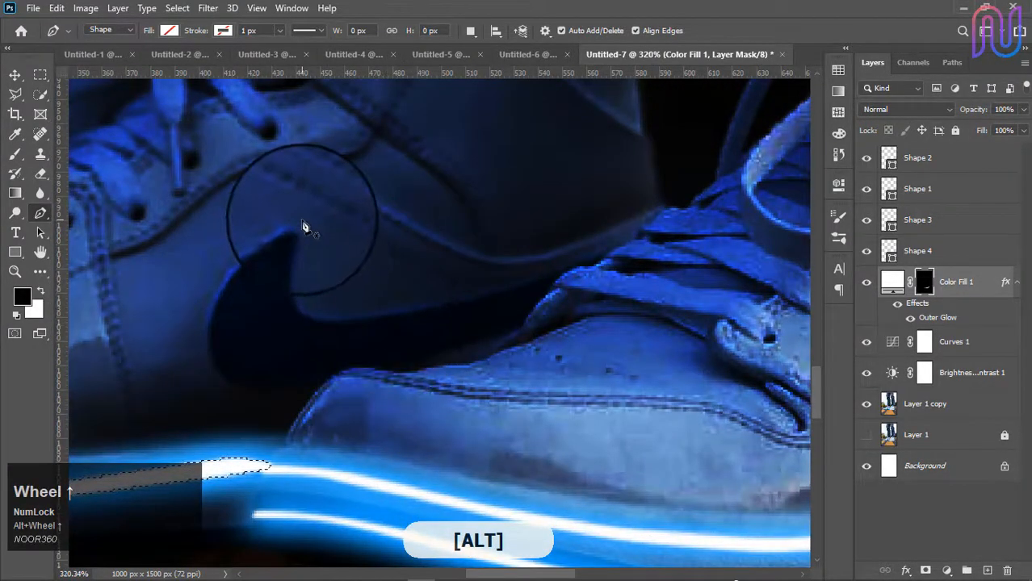
pyautogui.click(302, 215)
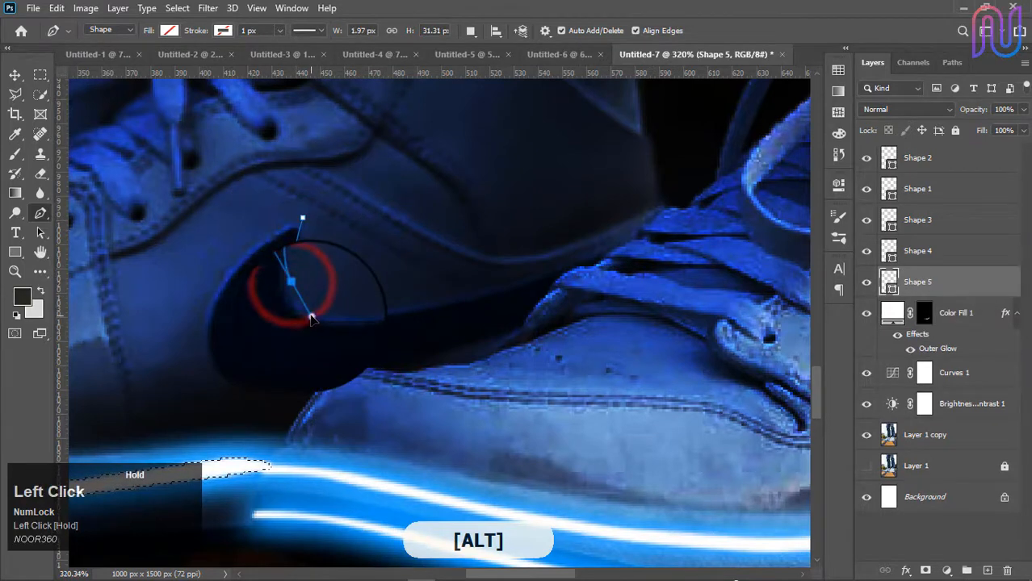
pyautogui.moveTo(310, 318); pyautogui.dragTo(312, 317)
pyautogui.moveTo(409, 305); pyautogui.dragTo(512, 285)
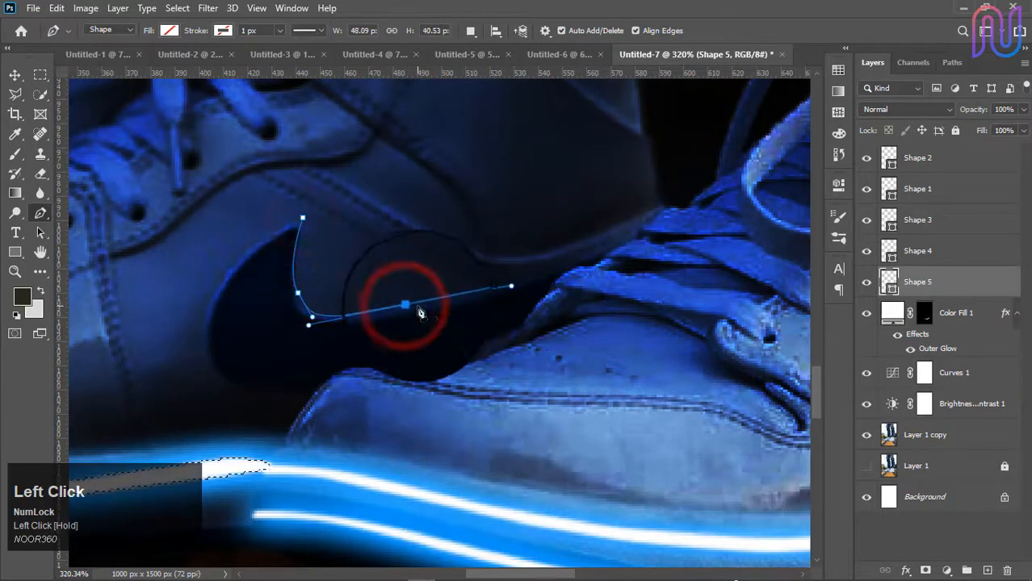
pyautogui.keyDown('alt'); pyautogui.click(410, 305); pyautogui.keyUp('alt')
pyautogui.click(528, 275)
pyautogui.click(581, 261)
pyautogui.scroll(3, 619, 248)
pyautogui.click(604, 249)
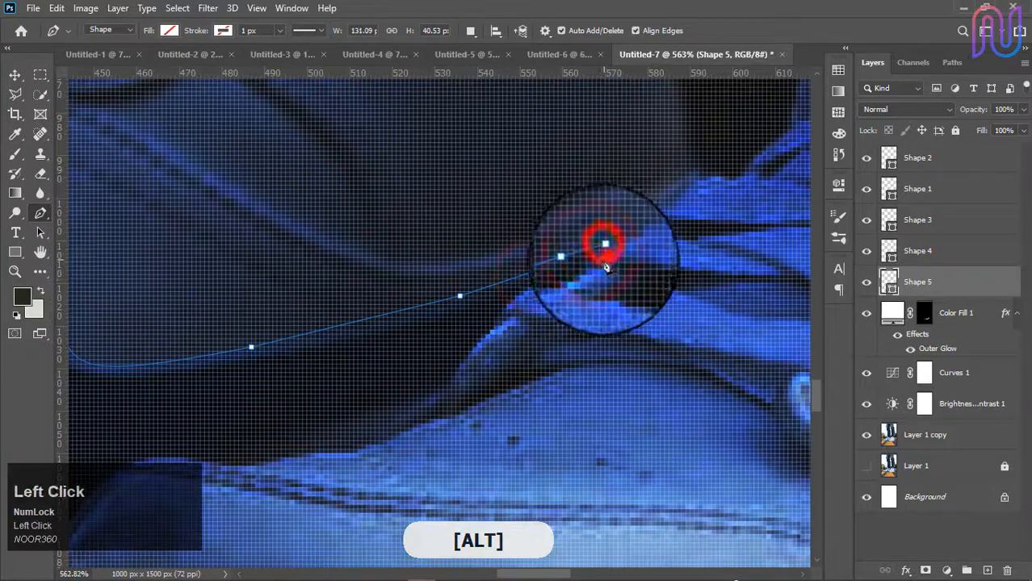
# Step: Follow the front shoe's lace edge with closely spaced anchor points back down to the swoosh's lower edge
pyautogui.click(604, 258)
pyautogui.click(587, 274)
pyautogui.click(569, 281)
pyautogui.click(549, 283)
pyautogui.click(533, 291)
pyautogui.click(514, 304)
pyautogui.click(490, 337)
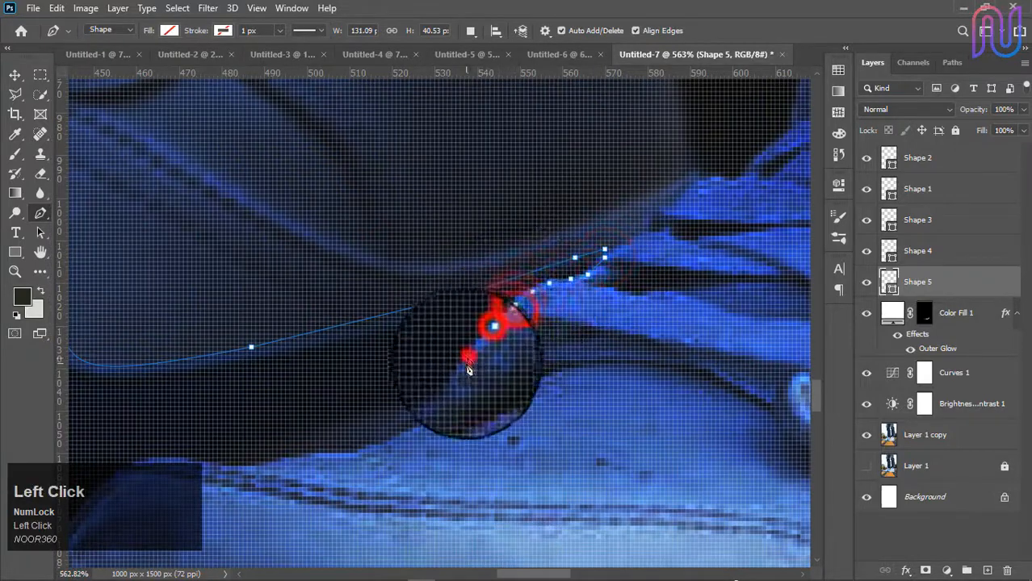
pyautogui.click(464, 366)
pyautogui.scroll(-3, 439, 386)
pyautogui.click(443, 382)
pyautogui.hotkey('ctrl', 'z')
pyautogui.hotkey('ctrl', 'z')
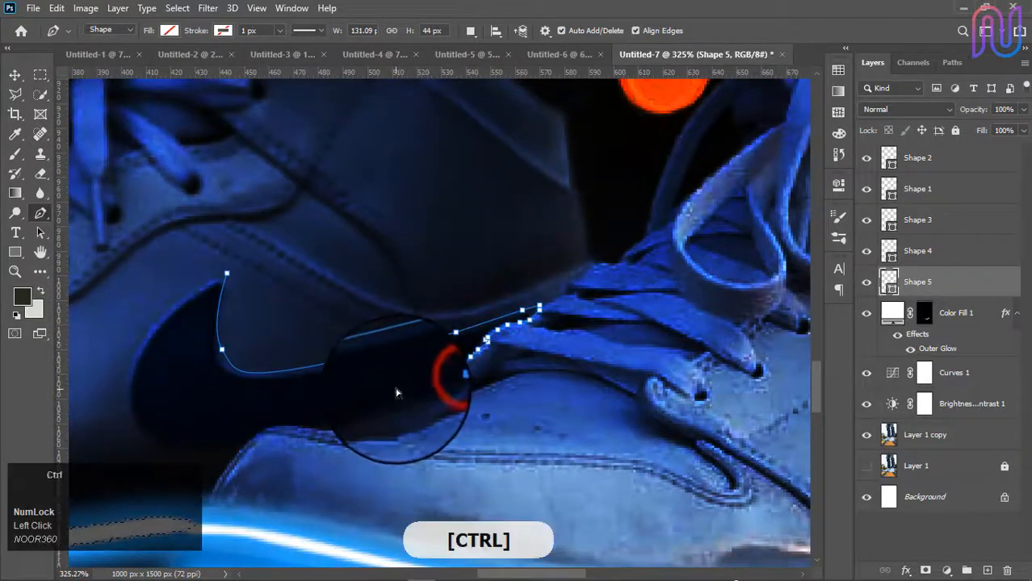
# Step: Continue the path with anchor points along the swoosh's lower edge and over the front shoe's toe cap
pyautogui.scroll(1, 429, 386)
pyautogui.click(415, 384)
pyautogui.click(354, 403)
pyautogui.moveTo(335, 430); pyautogui.dragTo(478, 379)
pyautogui.click(436, 372)
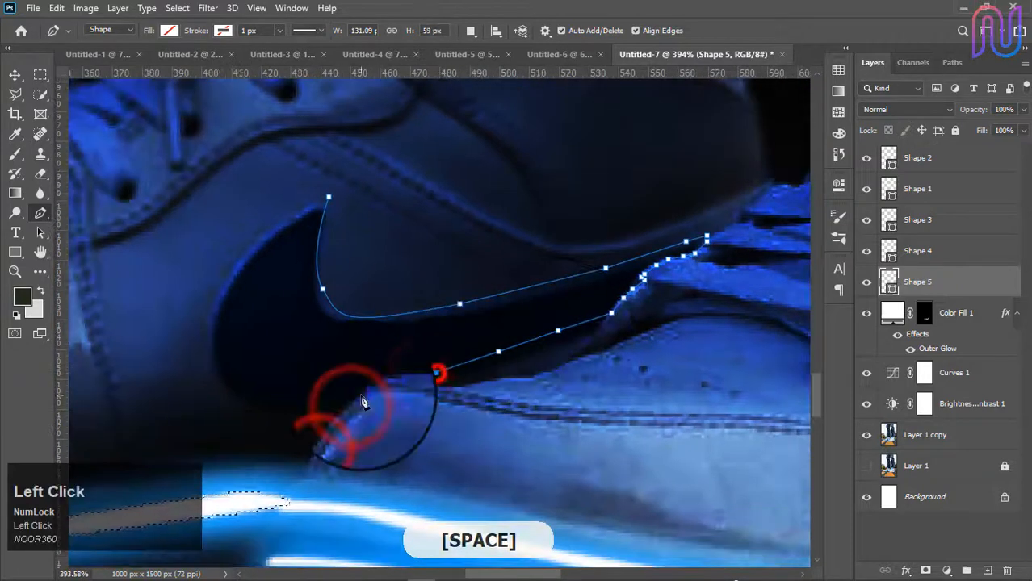
pyautogui.click(382, 378)
pyautogui.click(361, 389)
# Step: Curve the path around the swoosh's rounded end and close it at the tip
pyautogui.moveTo(269, 408); pyautogui.dragTo(238, 407)
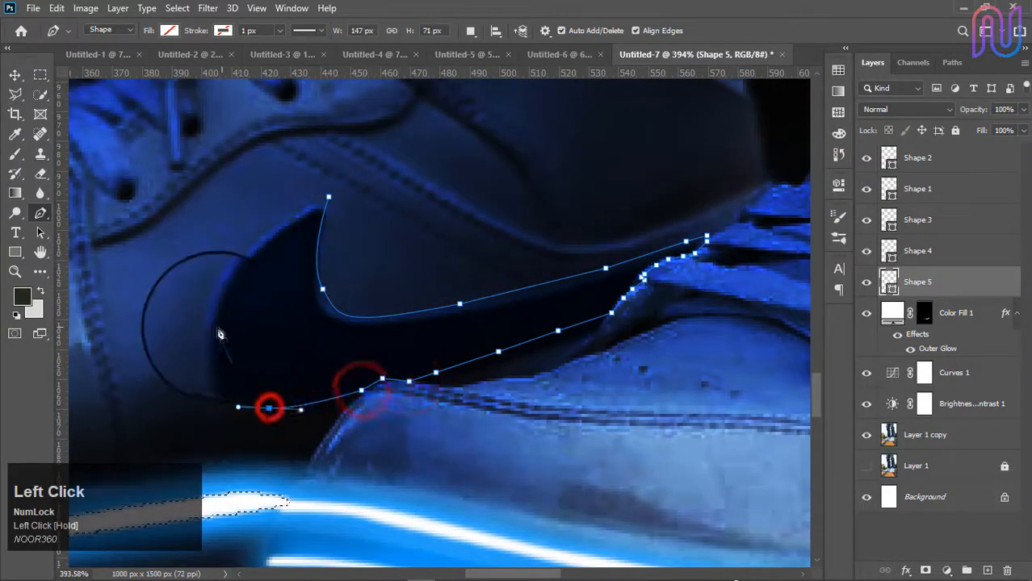
pyautogui.moveTo(207, 349); pyautogui.dragTo(208, 264)
pyautogui.moveTo(327, 197); pyautogui.dragTo(302, 255)
# Step: Make an anti-aliased selection from the swoosh path with a 0.5-pixel feather and fill it with white on the Color Fill 1 layer mask
pyautogui.rightClick(296, 242)
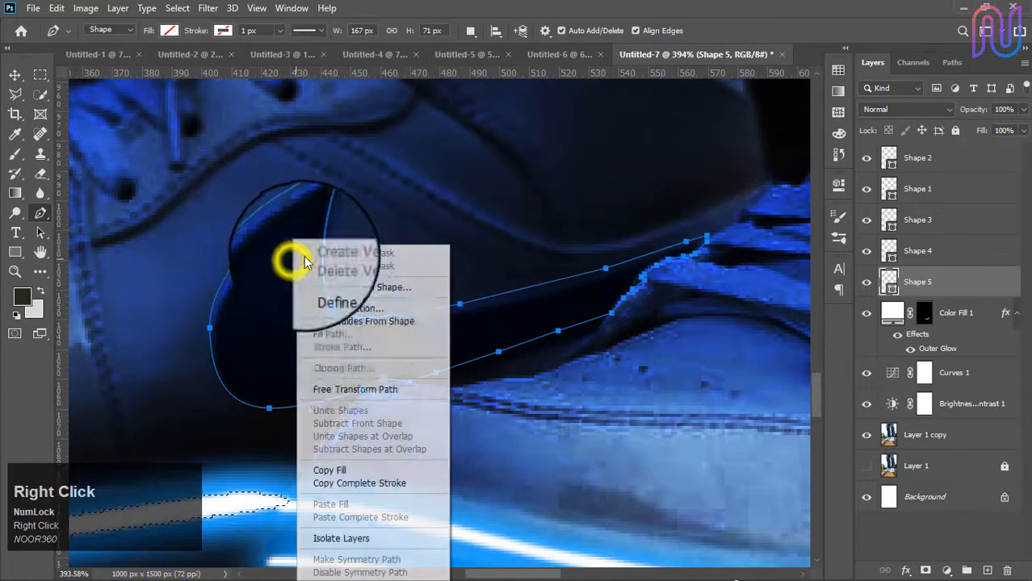
pyautogui.click(350, 310)
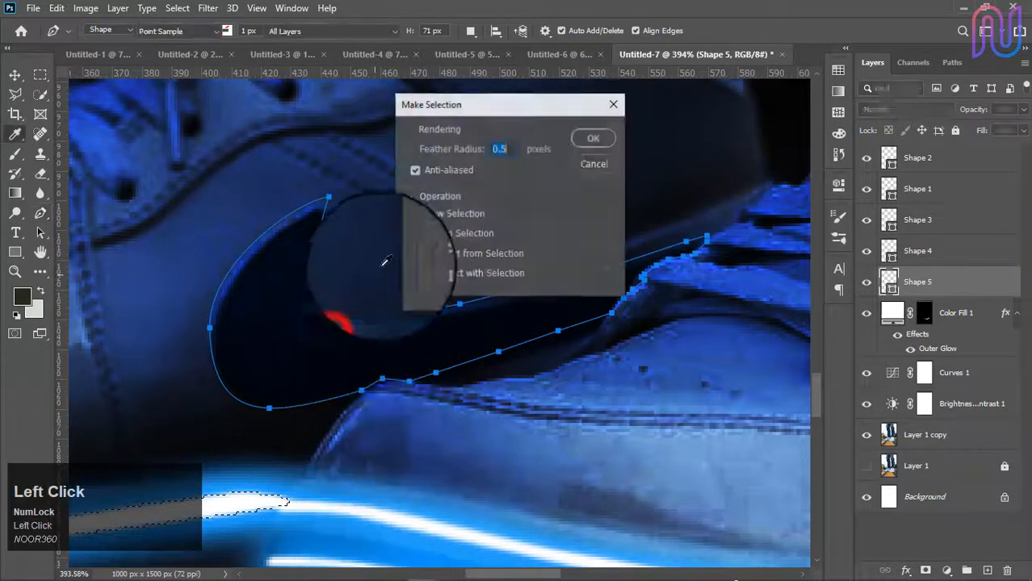
pyautogui.click(593, 139)
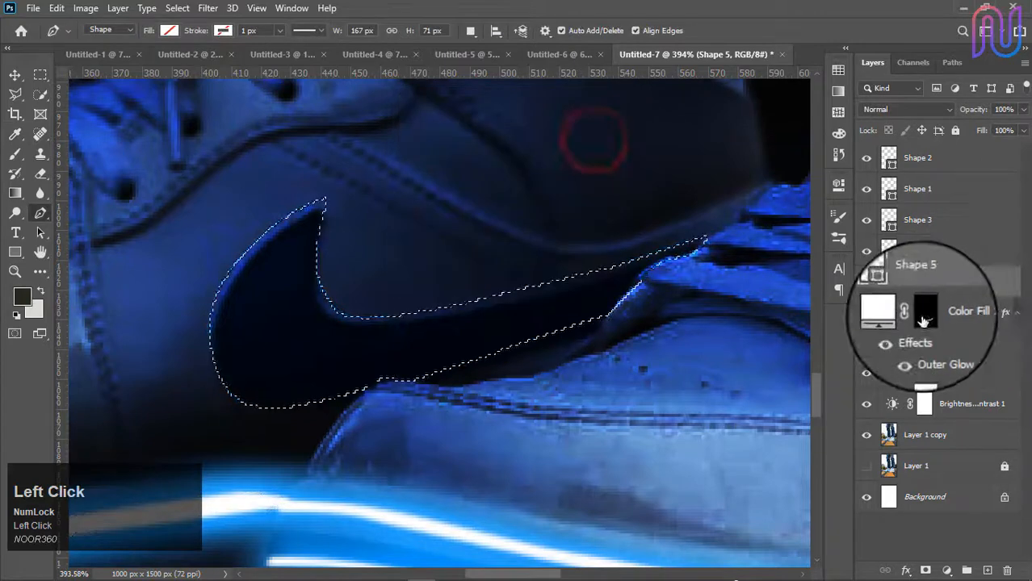
pyautogui.click(923, 312)
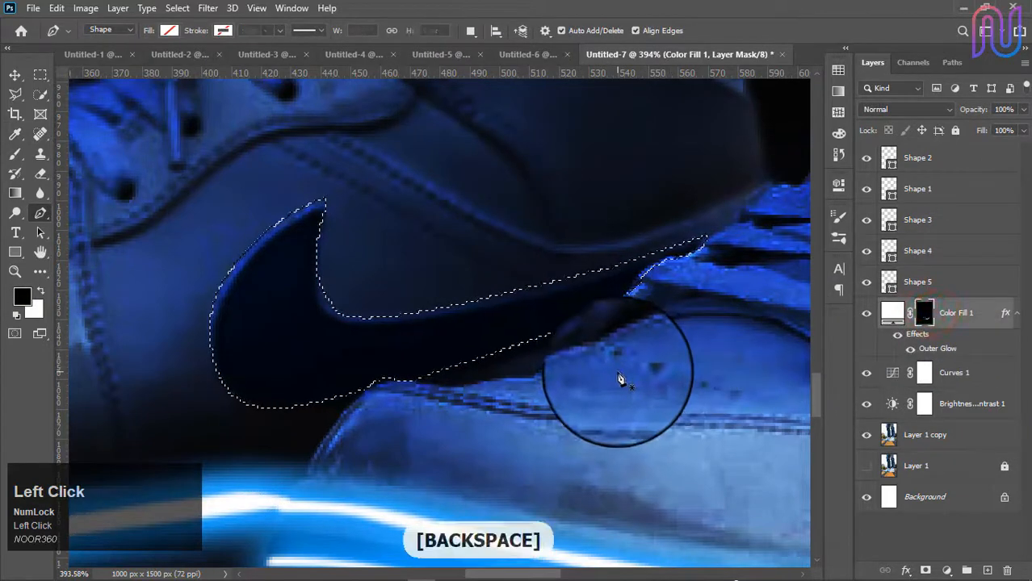
pyautogui.press('BackSpace')
# Step: Start a path below the front shoe's laces and curve it around the bend of the toe-cap stitching
pyautogui.keyDown('alt'); pyautogui.scroll(-2, 451, 401); pyautogui.keyUp('alt')
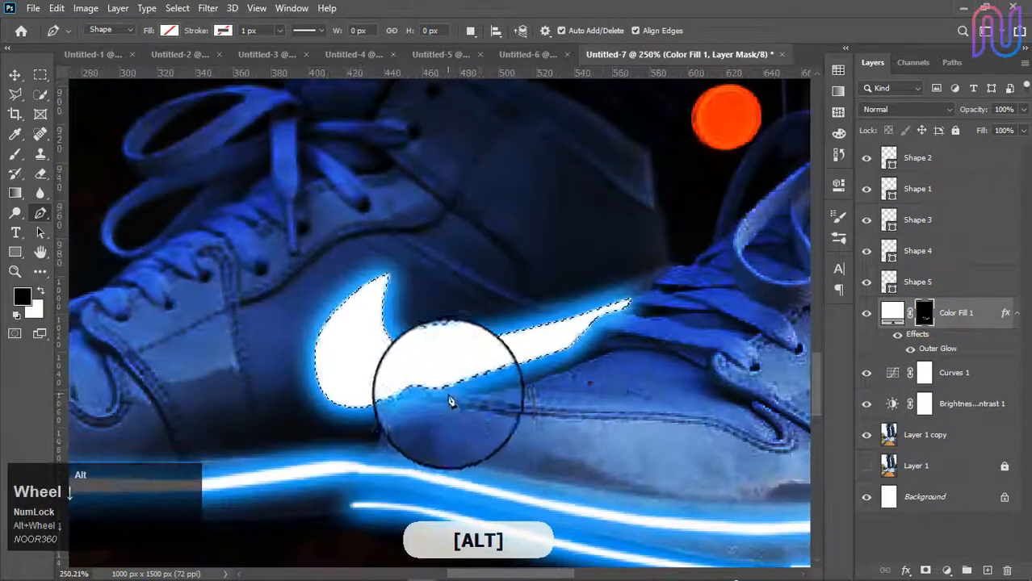
pyautogui.keyDown('alt'); pyautogui.scroll(-3, 450, 401); pyautogui.keyUp('alt')
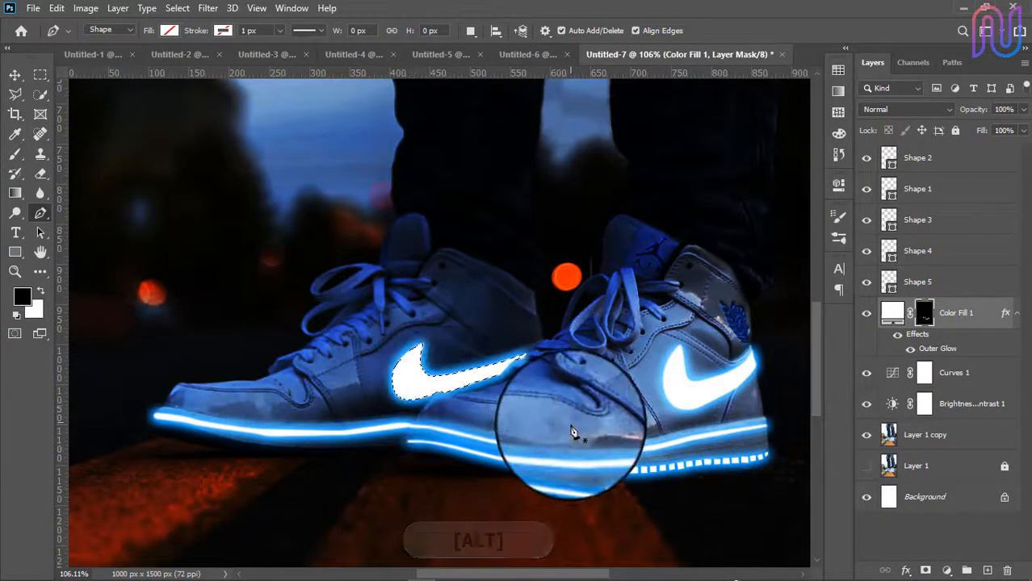
pyautogui.keyDown('alt'); pyautogui.scroll(5, 571, 431); pyautogui.keyUp('alt')
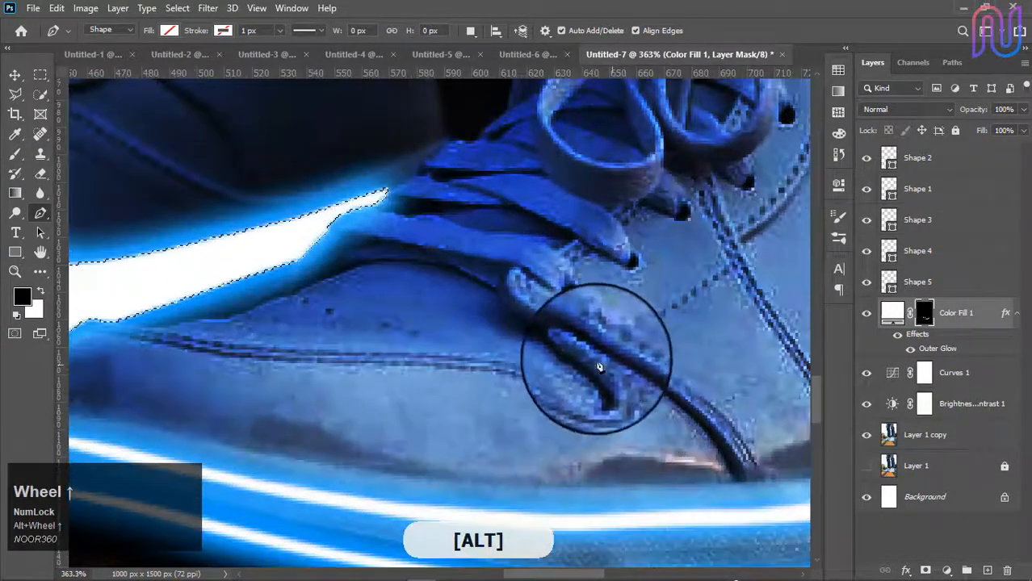
pyautogui.click(562, 340)
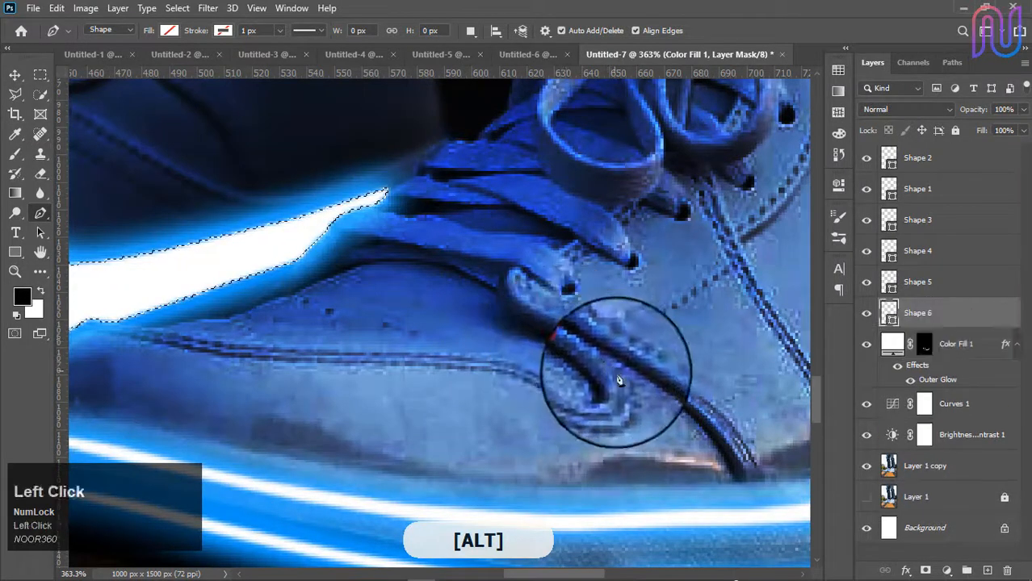
pyautogui.moveTo(618, 375); pyautogui.dragTo(620, 414)
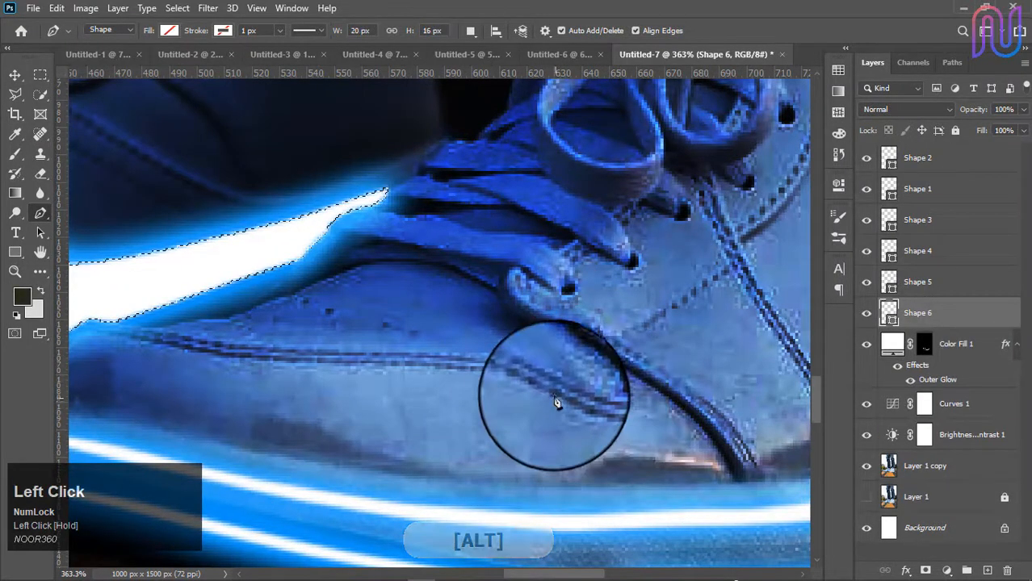
pyautogui.moveTo(517, 376); pyautogui.dragTo(530, 393)
# Step: Extend the path along the front shoe's toe-cap stitching, curve it back around the bend and close it at its starting point
pyautogui.scroll(4, 531, 393)
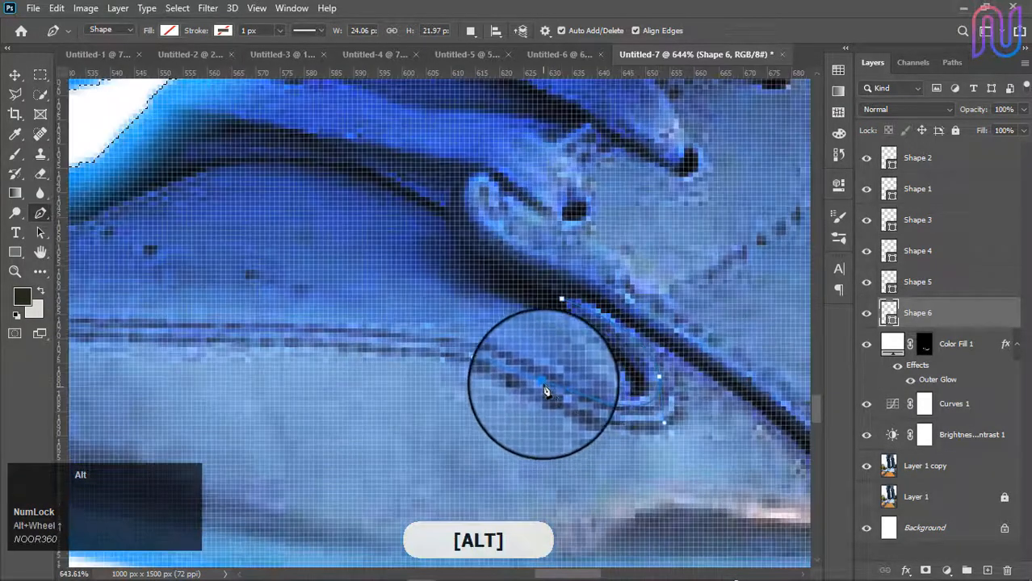
pyautogui.keyDown('alt'); pyautogui.click(543, 383); pyautogui.keyUp('alt')
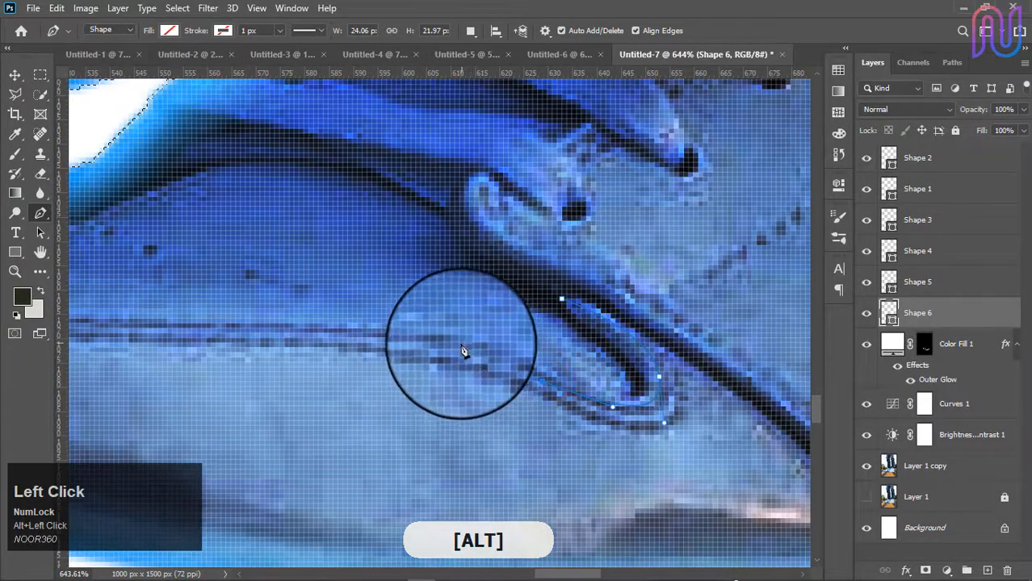
pyautogui.moveTo(463, 345); pyautogui.dragTo(558, 375)
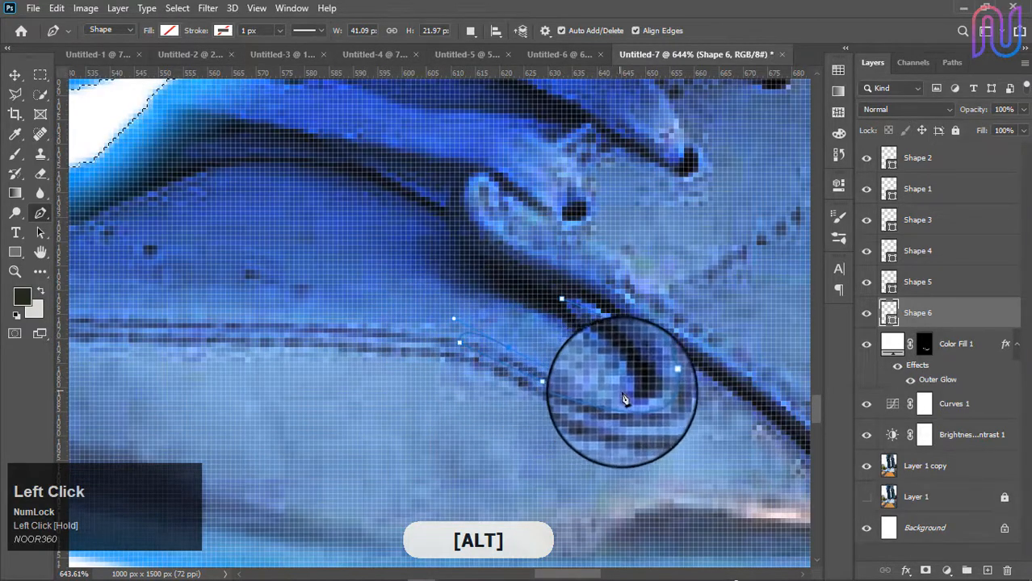
pyautogui.moveTo(615, 394)
pyautogui.mouseDown()
pyautogui.moveTo(650, 388)
pyautogui.moveTo(624, 427)
pyautogui.mouseUp()
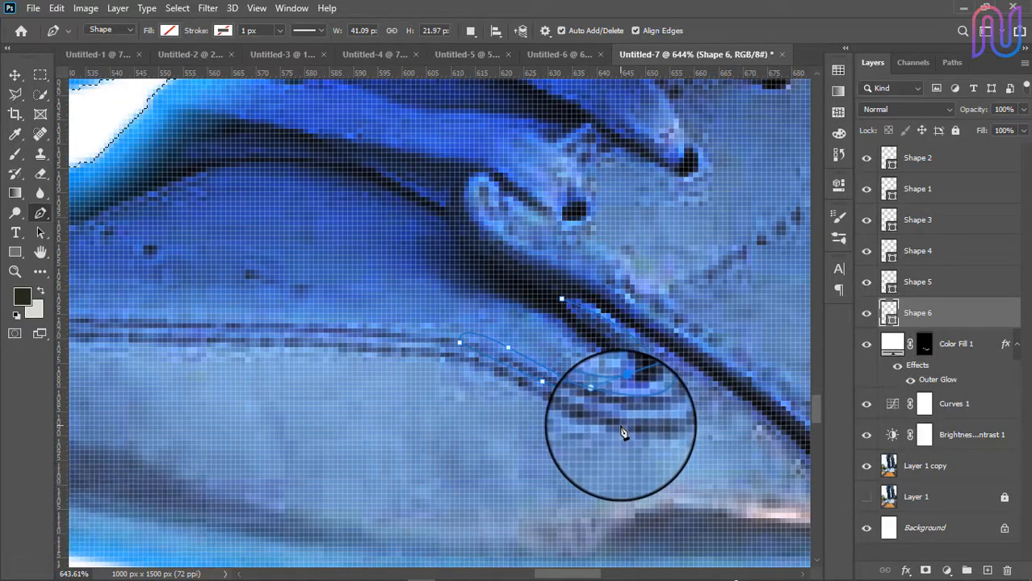
pyautogui.scroll(3, 622, 430)
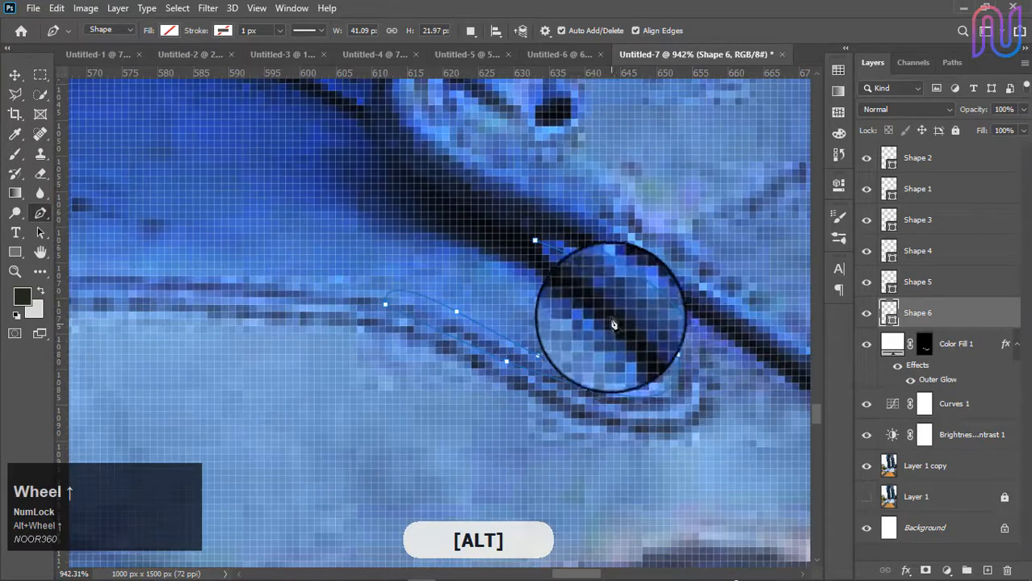
pyautogui.keyDown('alt'); pyautogui.click(606, 320); pyautogui.keyUp('alt')
pyautogui.moveTo(606, 320); pyautogui.dragTo(537, 253)
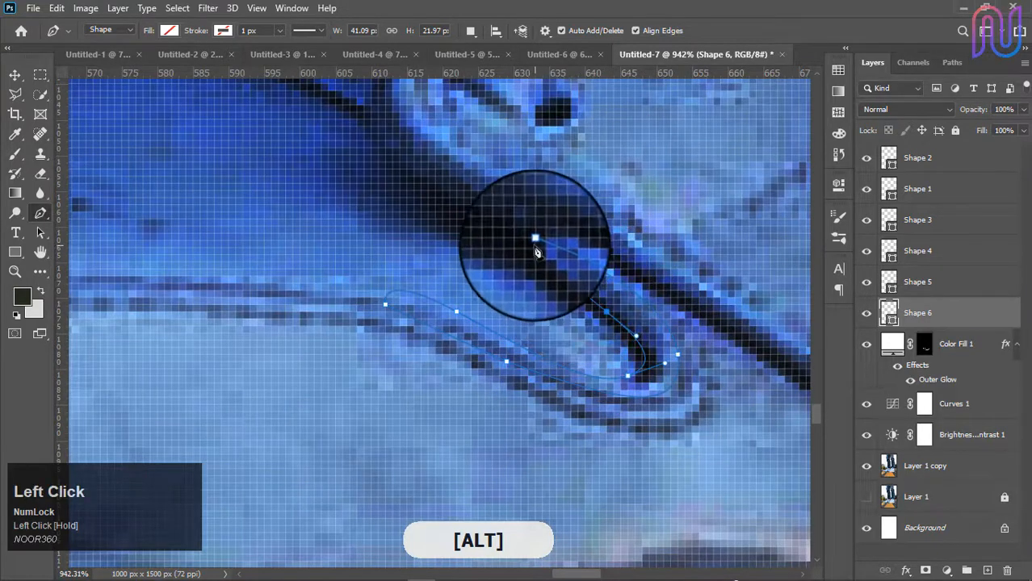
# Step: Make an anti-aliased selection from the stitching path with a 0.5-pixel feather and fill it with white on the Color Fill 1 layer mask
pyautogui.rightClick(606, 292)
pyautogui.click(646, 335)
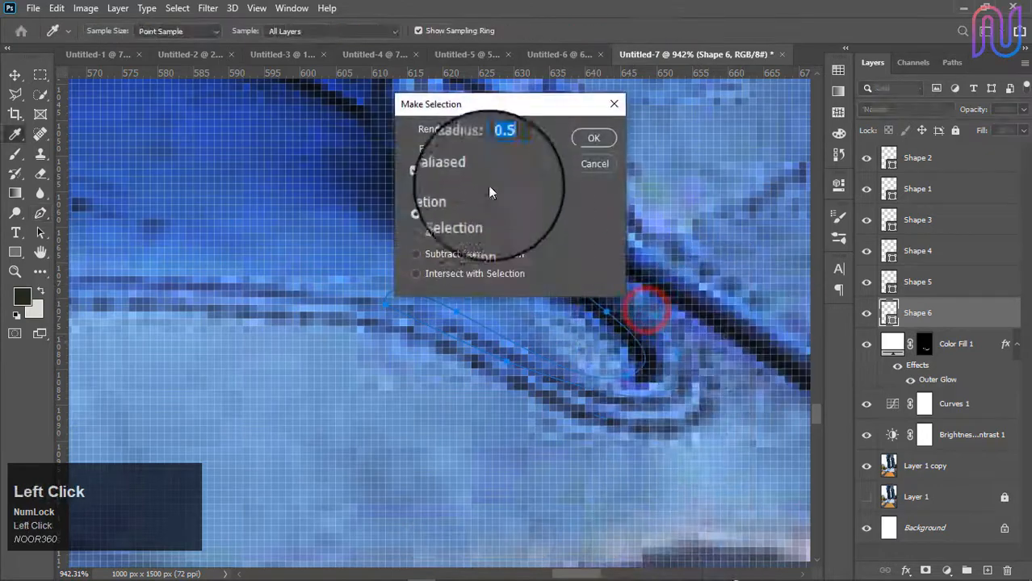
pyautogui.click(583, 140)
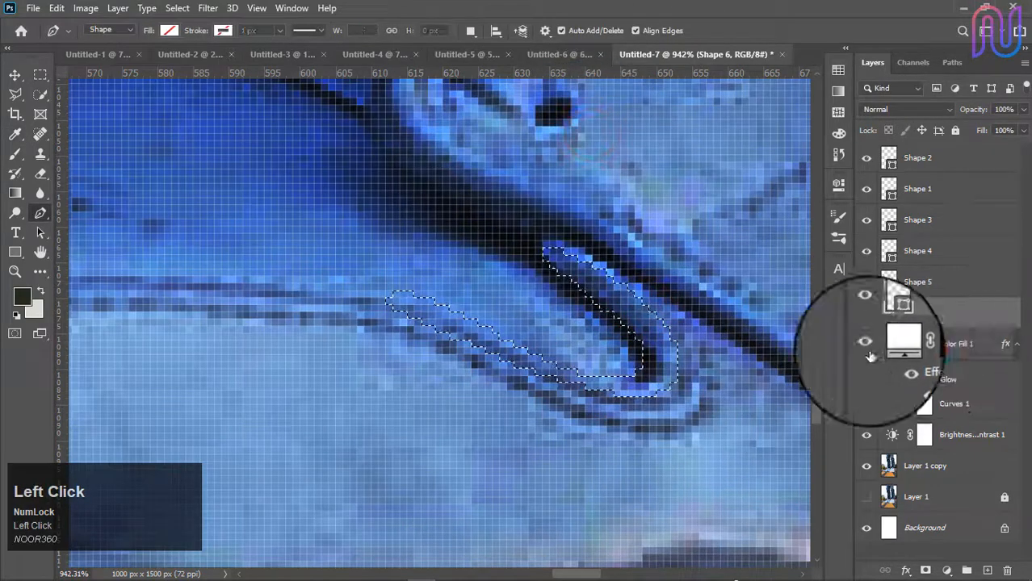
pyautogui.click(924, 344)
pyautogui.press('BackSpace')
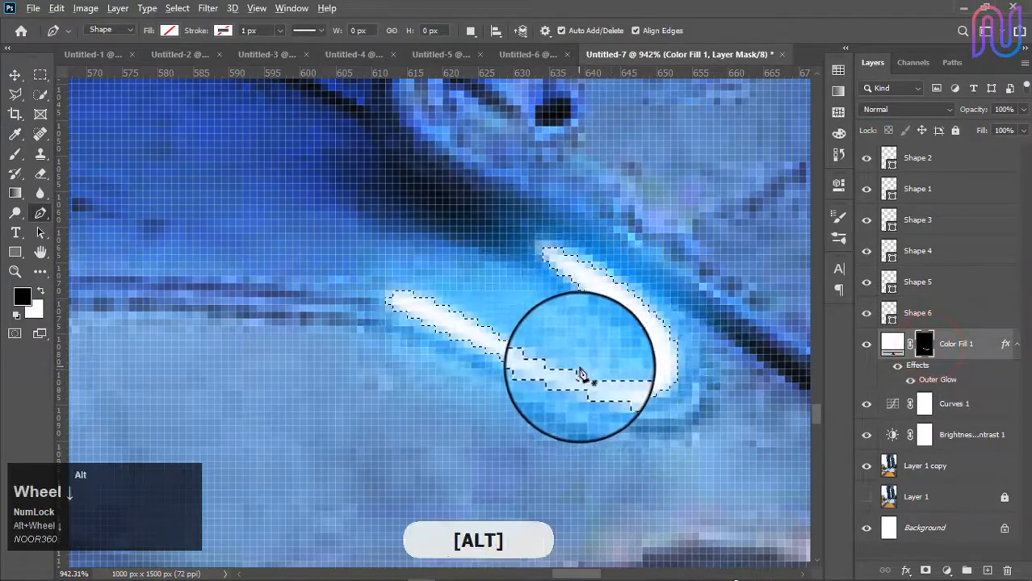
# Step: Unlock the original photo layer, Layer 1, and move it above Shape 2 to the top of the layer stack
pyautogui.scroll(-3, 588, 378)
pyautogui.scroll(-5, 587, 379)
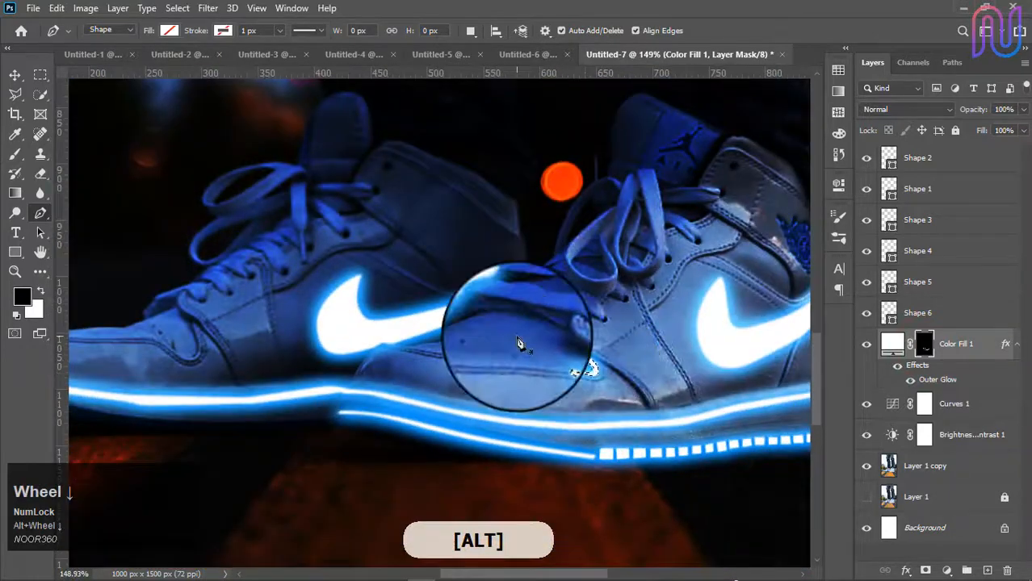
pyautogui.scroll(-4, 537, 373)
pyautogui.press('v')
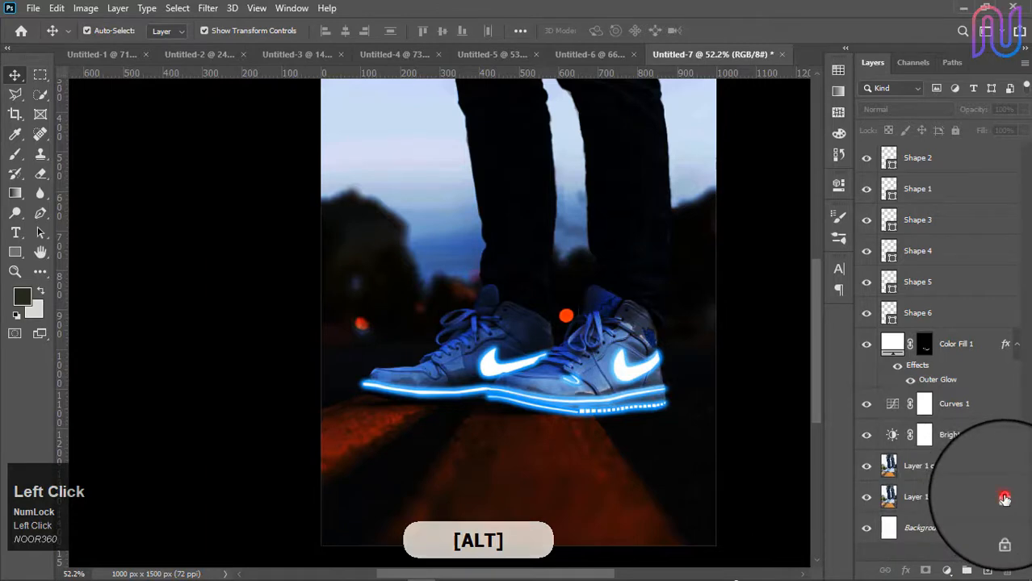
pyautogui.click(955, 505)
pyautogui.moveTo(952, 505); pyautogui.dragTo(919, 153)
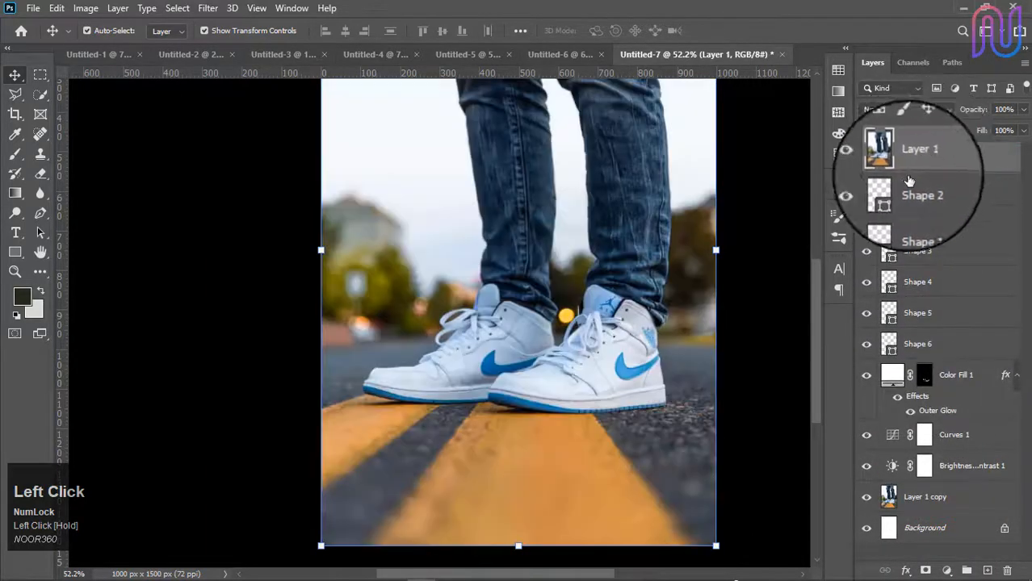
# Step: Toggle Layer 1's visibility repeatedly to compare the original photo with the neon edit
pyautogui.click(867, 158)
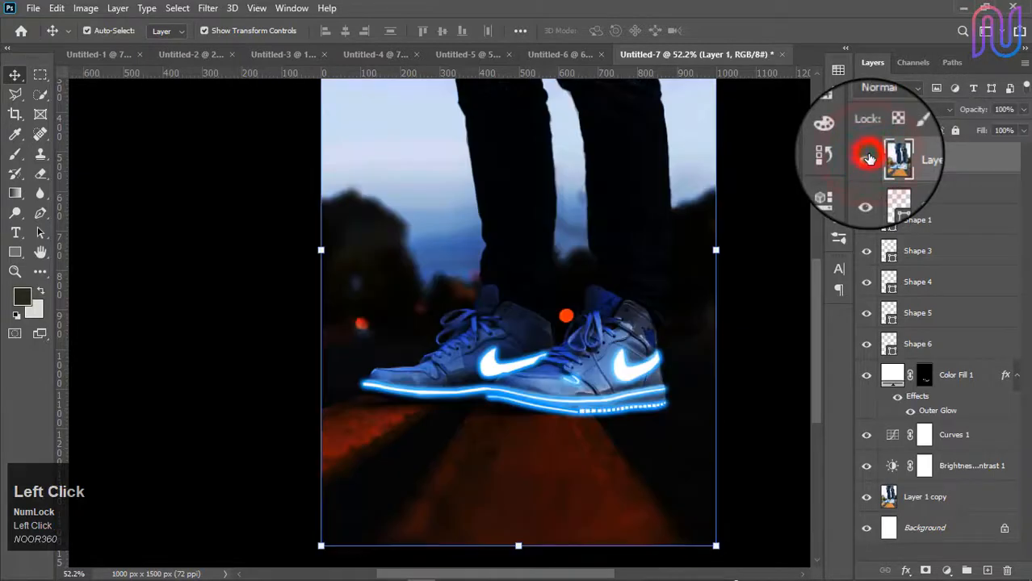
pyautogui.click(868, 158)
pyautogui.click(868, 159)
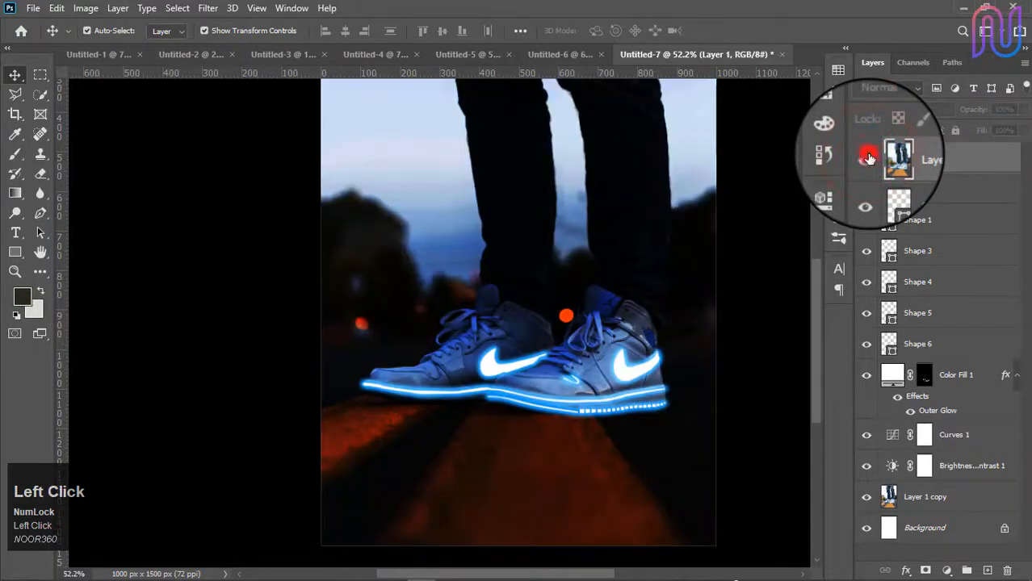
pyautogui.click(868, 158)
pyautogui.click(869, 158)
pyautogui.click(867, 158)
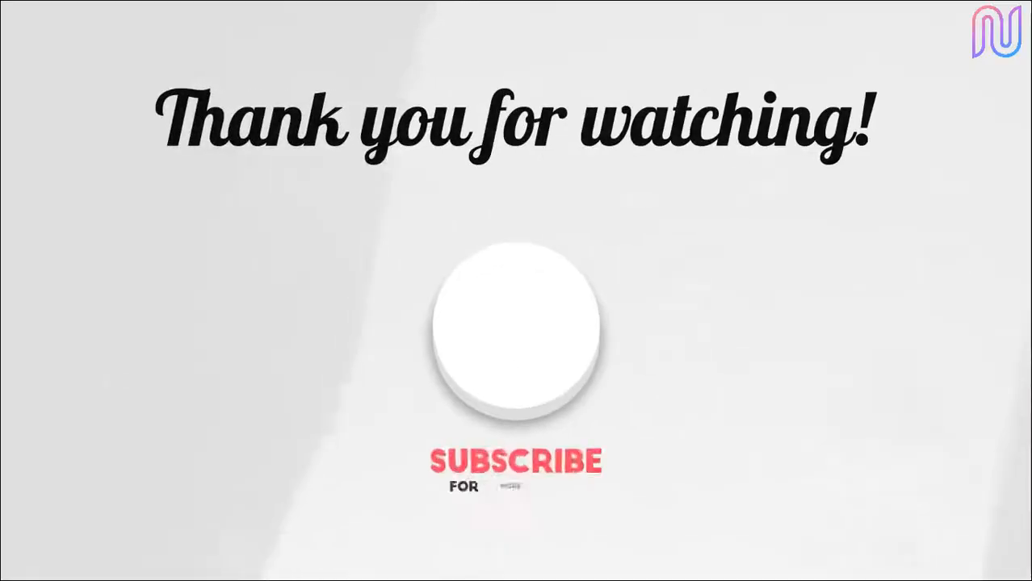